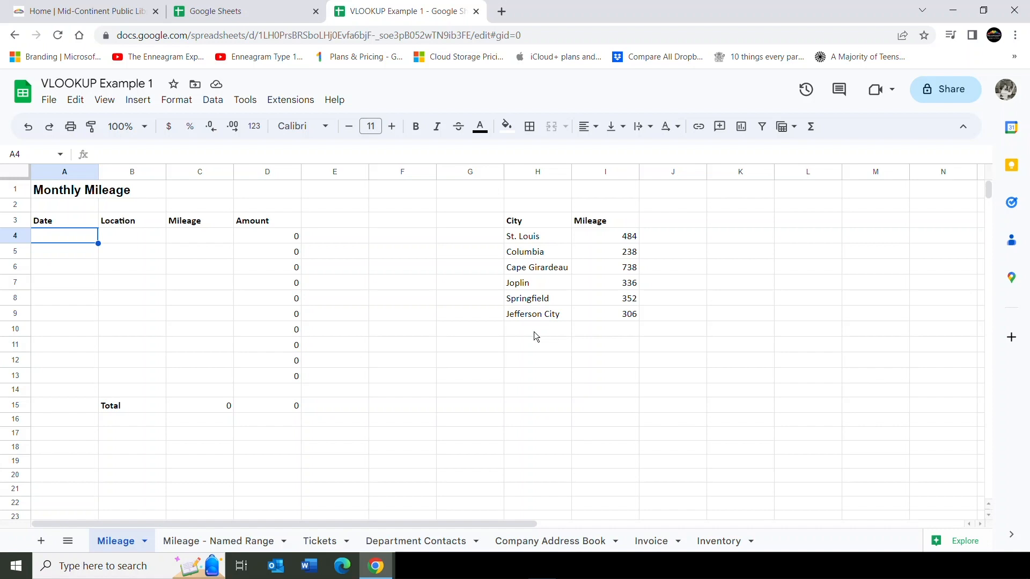
# Step: Enter Joplin as the first location in cell B4
pyautogui.click(120, 239)
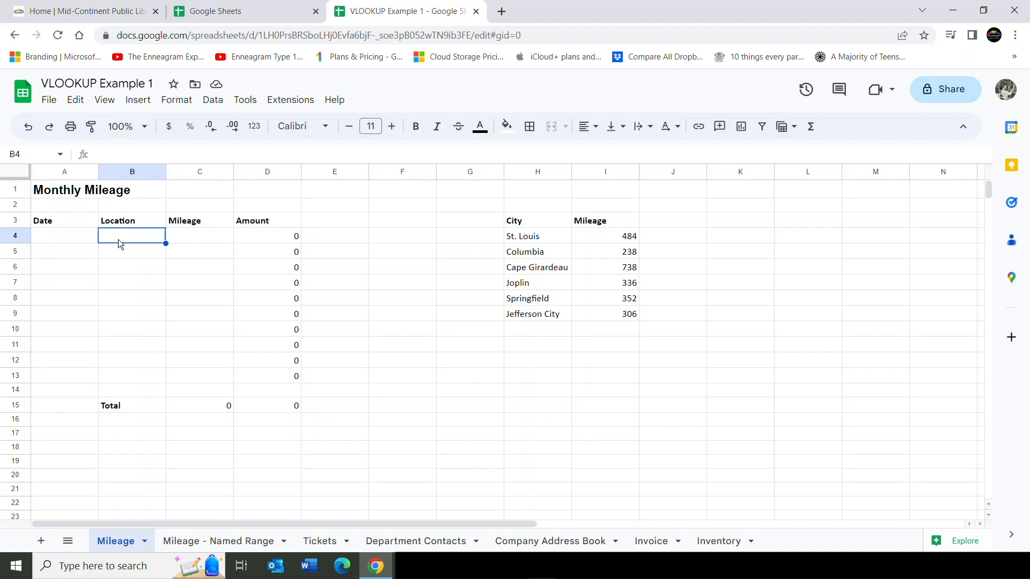
pyautogui.write('J')
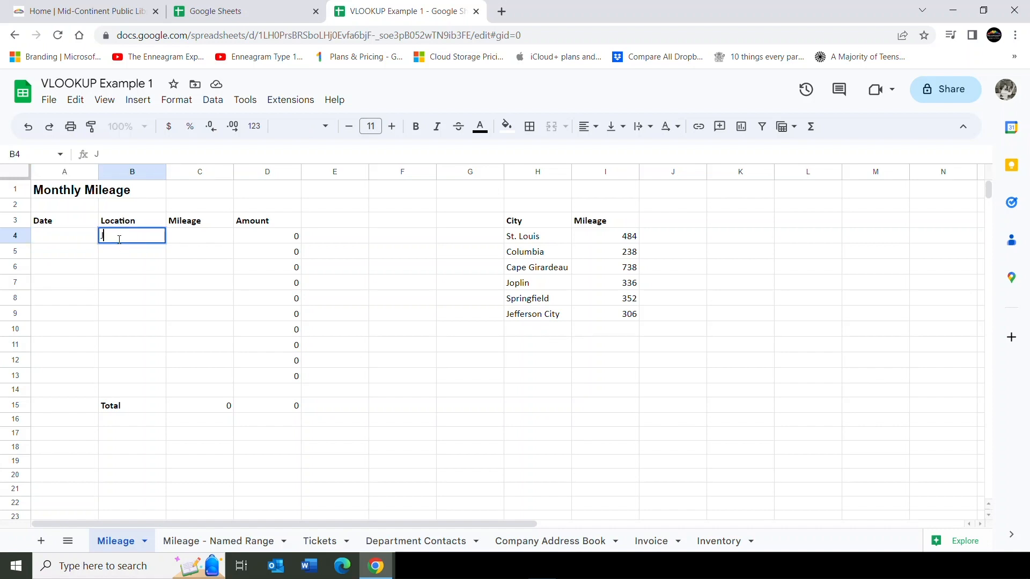
pyautogui.write('oplin')
pyautogui.press('Tab')
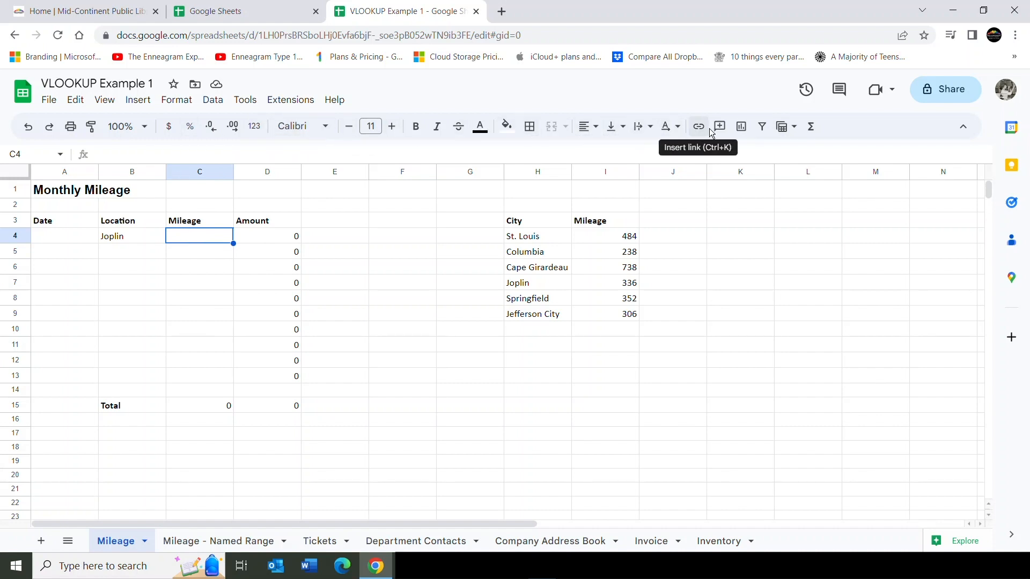
# Step: Insert a VLOOKUP function in C4 that searches for B4 in the range H3:I9 and returns column index 2
pyautogui.click(813, 128)
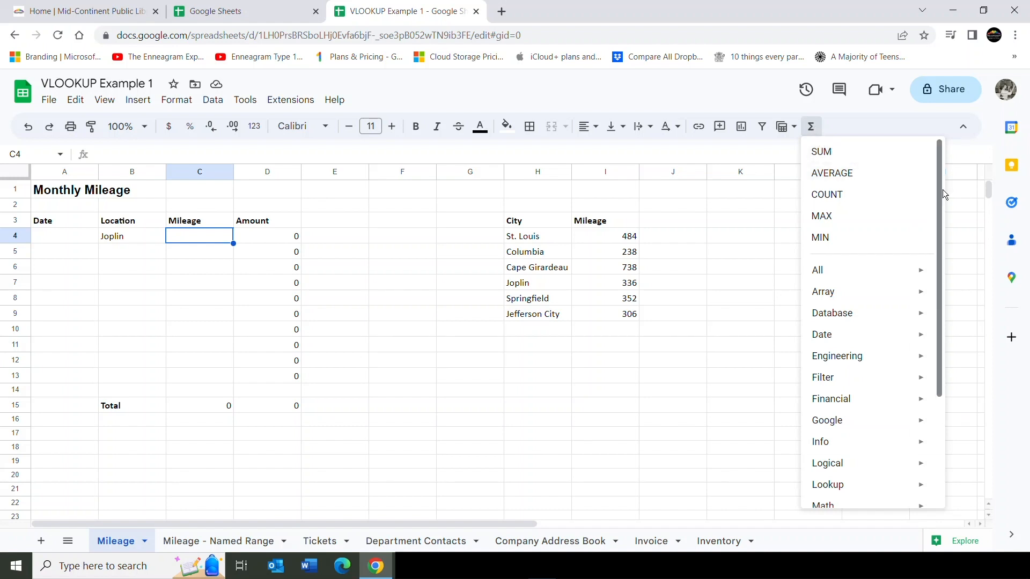
pyautogui.moveTo(944, 199); pyautogui.dragTo(939, 313)
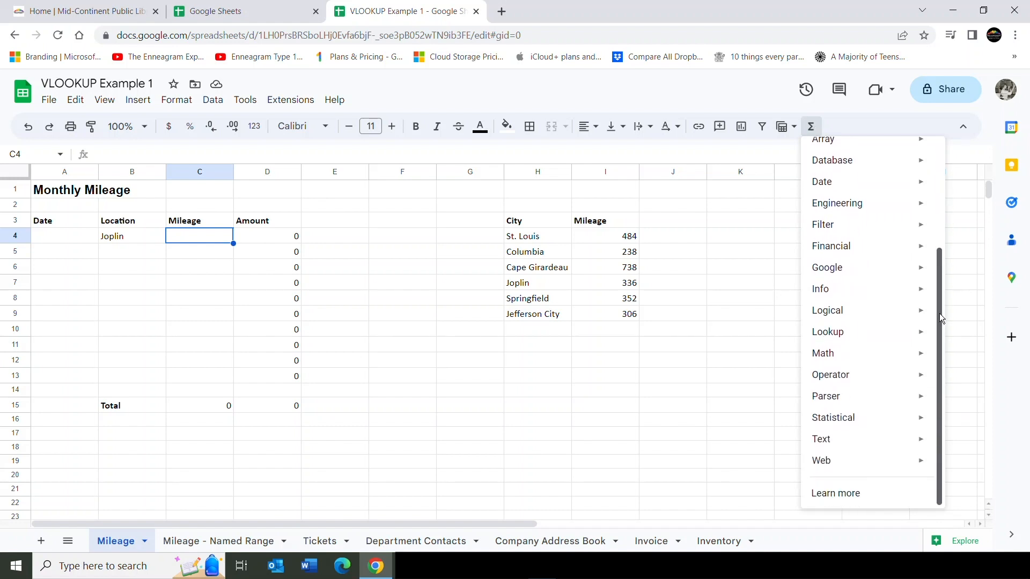
pyautogui.moveTo(874, 332)
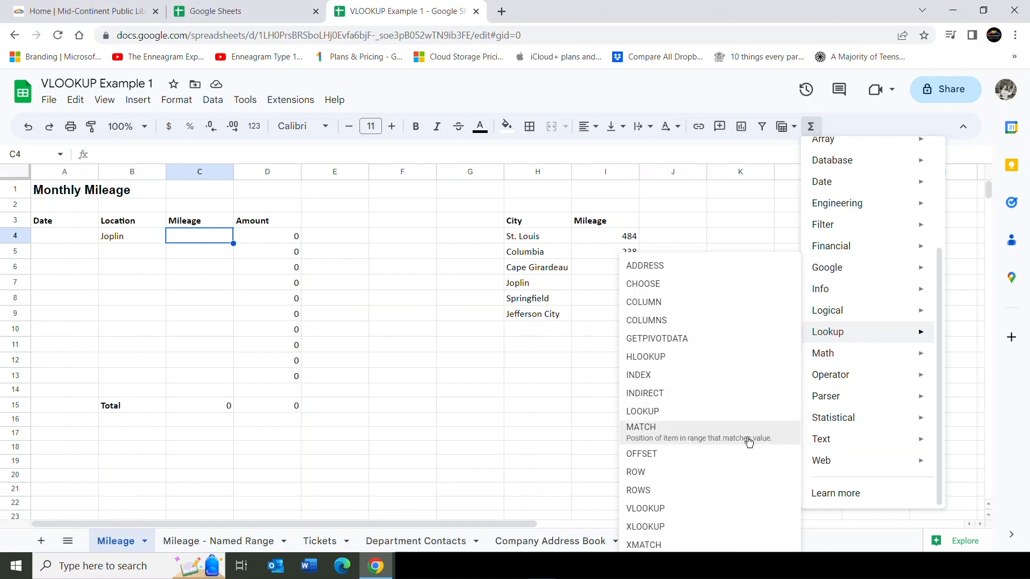
pyautogui.click(657, 501)
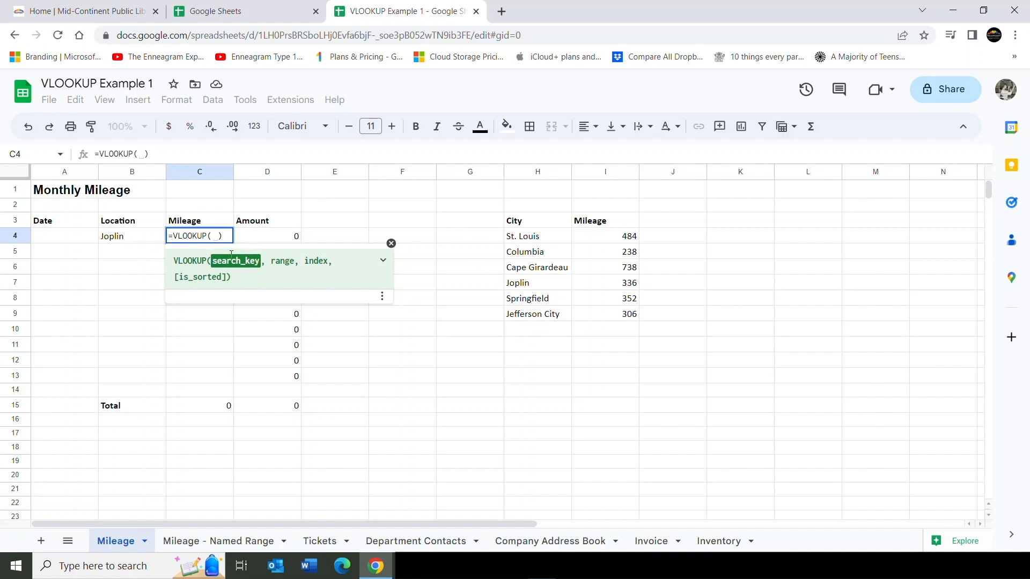
pyautogui.click(129, 239)
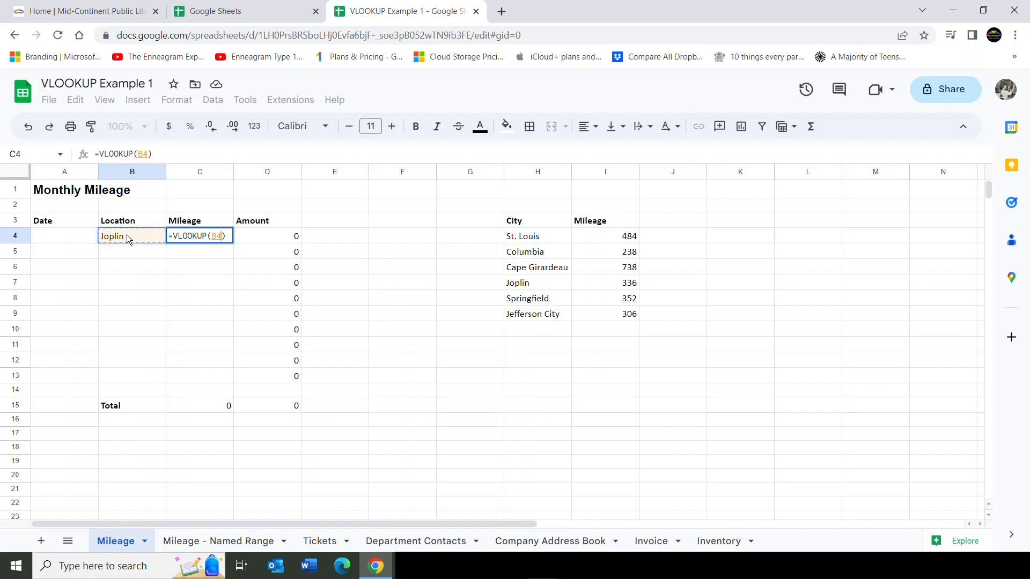
pyautogui.write(',')
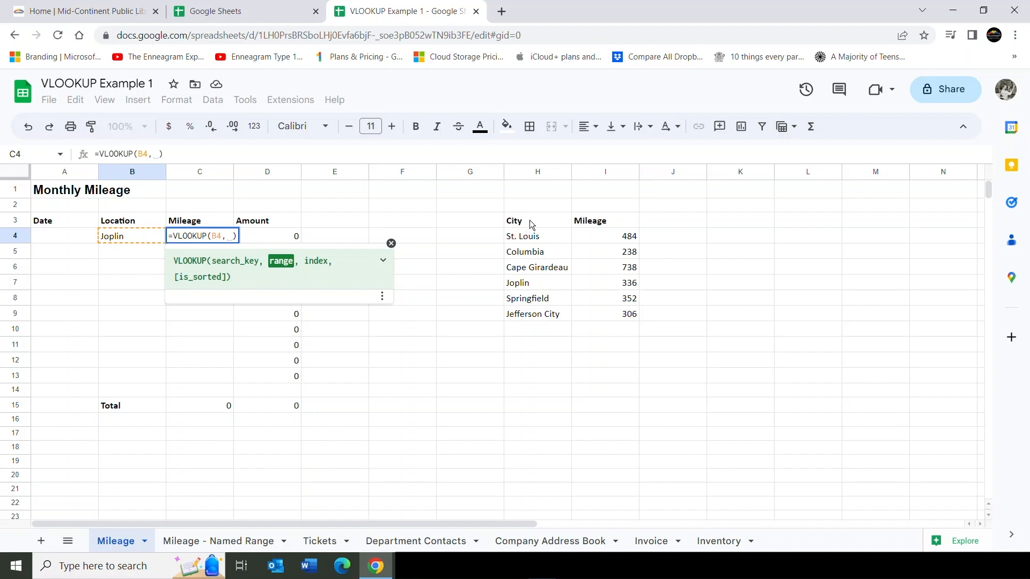
pyautogui.moveTo(532, 220); pyautogui.dragTo(578, 250)
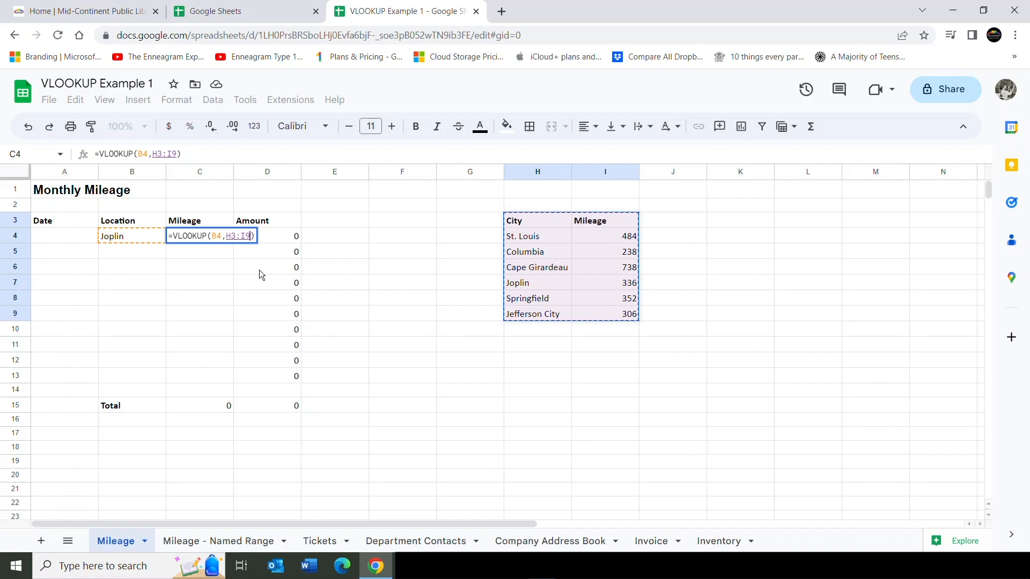
pyautogui.write(',')
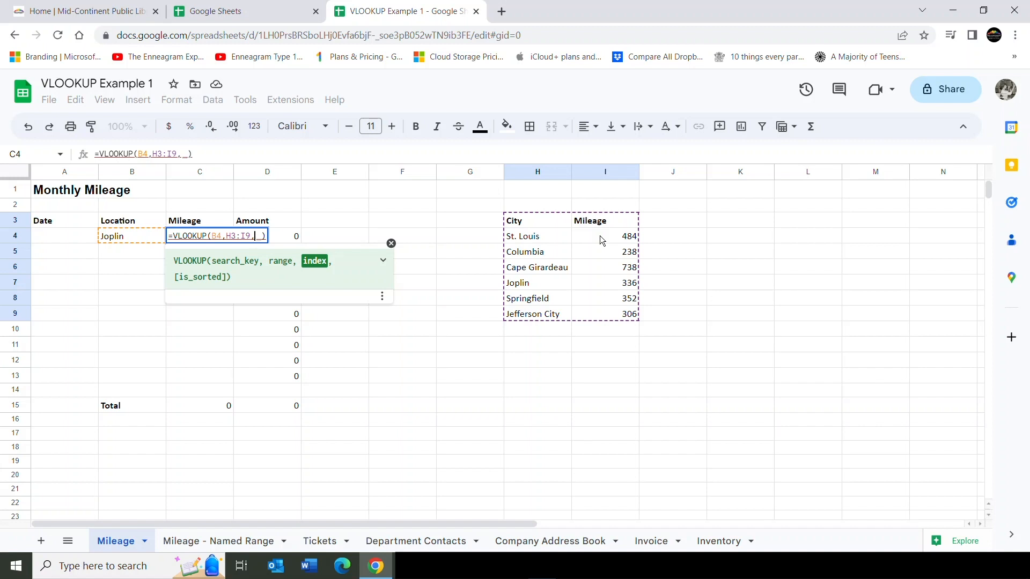
pyautogui.write('2')
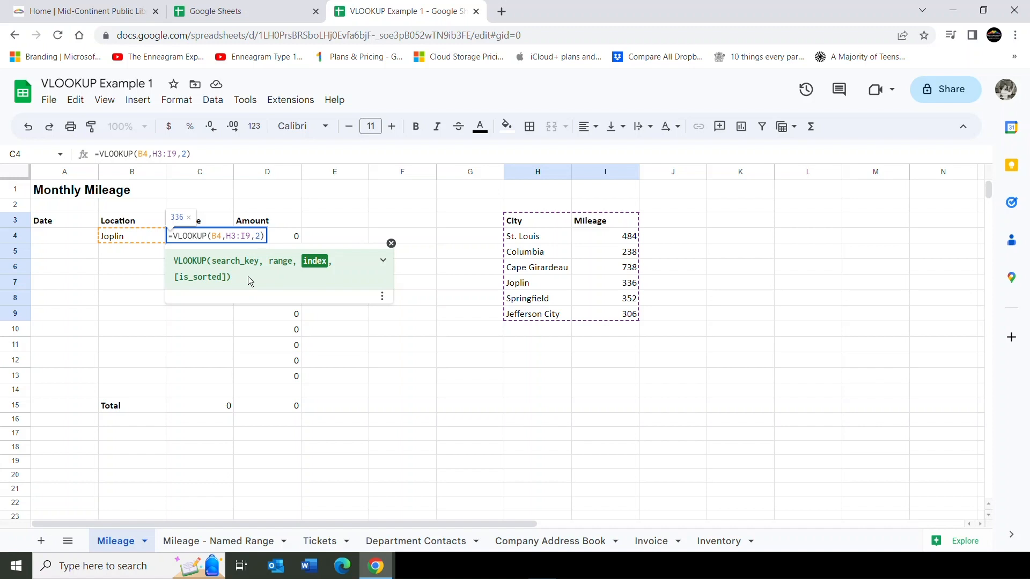
pyautogui.press('Return')
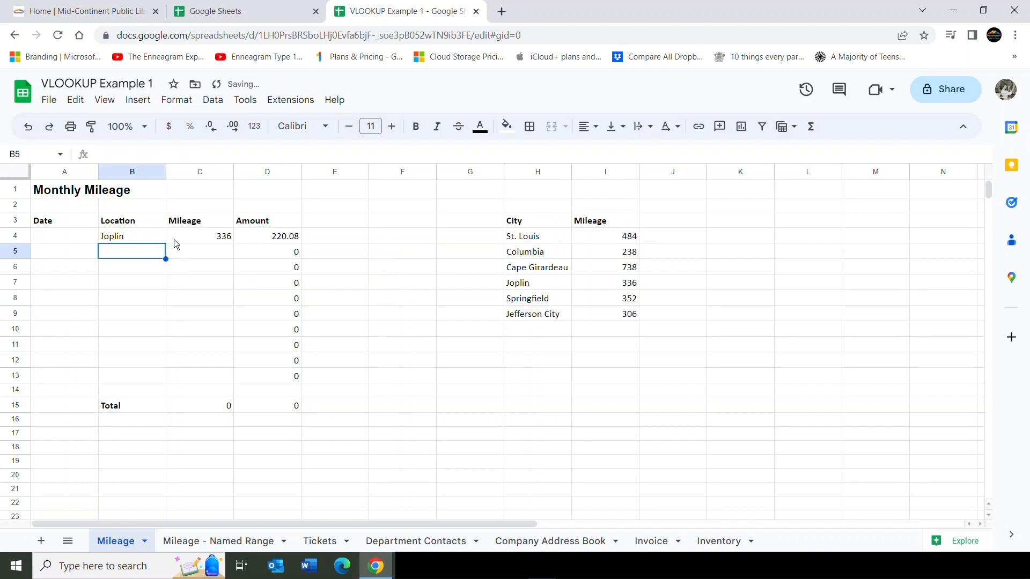
# Step: Enter St. Louis as the second location in cell B5
pyautogui.click(137, 235)
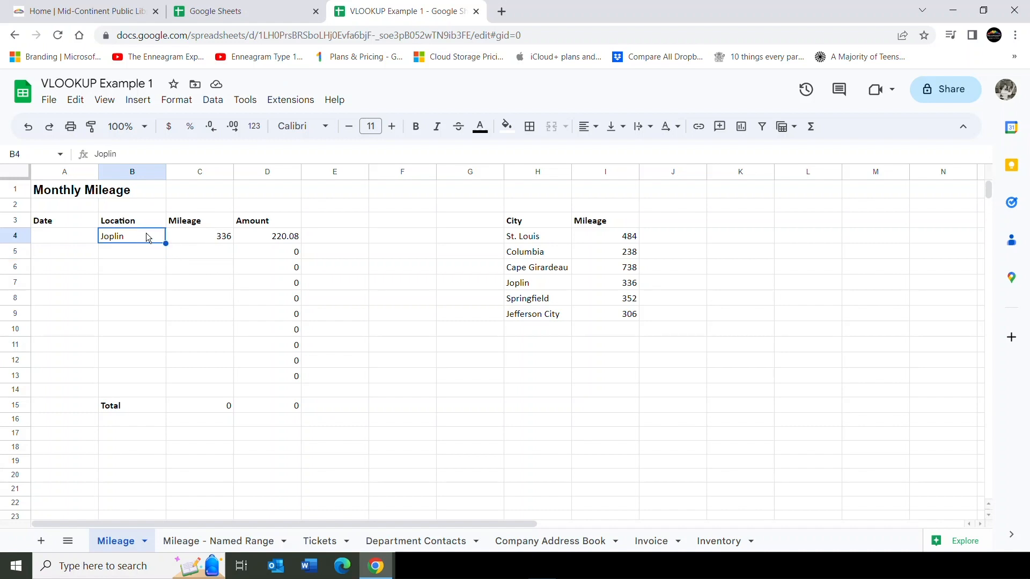
pyautogui.click(191, 236)
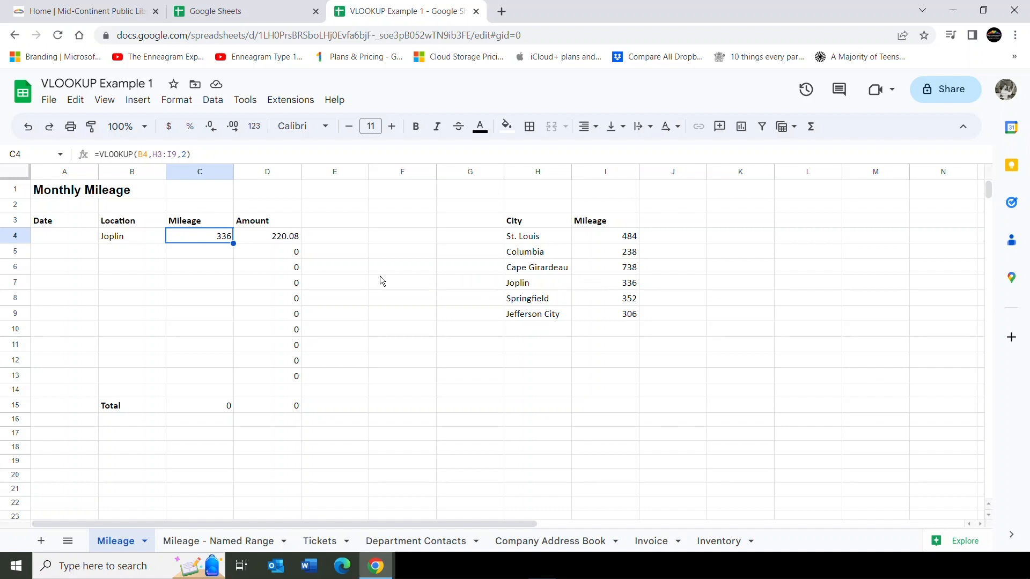
pyautogui.click(124, 257)
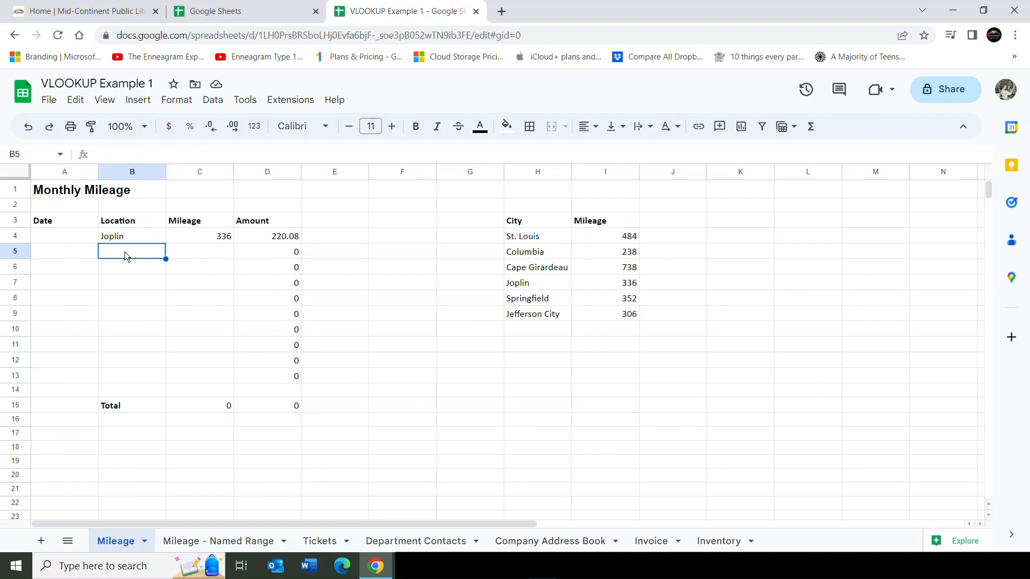
pyautogui.write('St')
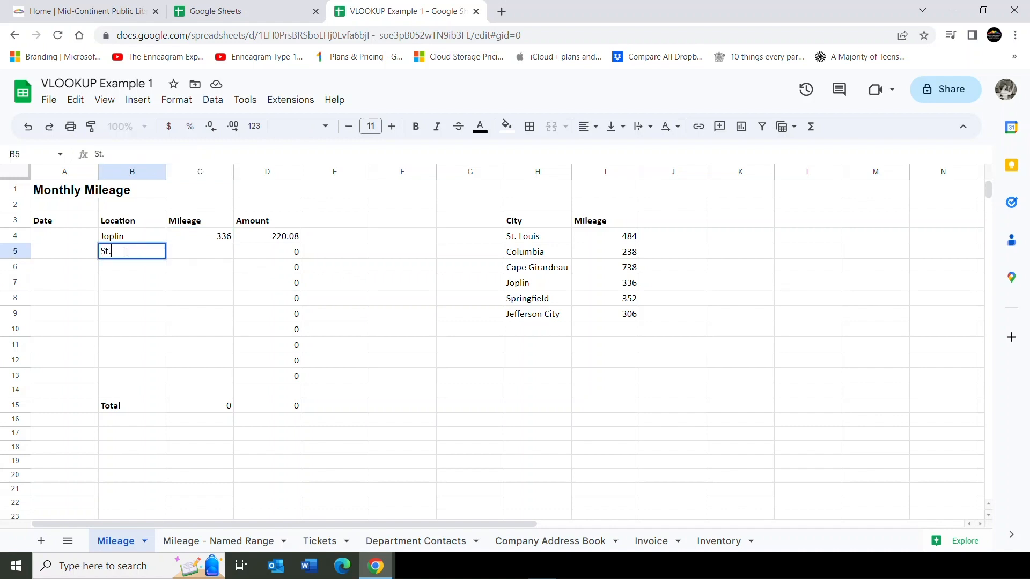
pyautogui.write('. Louis')
pyautogui.press('Tab')
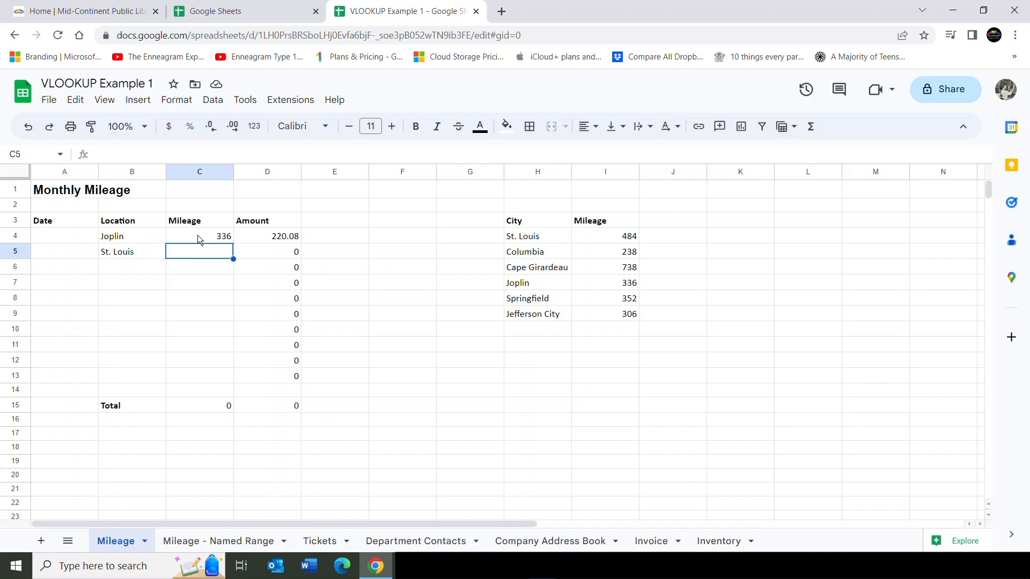
# Step: Fill the VLOOKUP formula with its relative range from C4 down through C14 and inspect the copy in C5
pyautogui.click(198, 235)
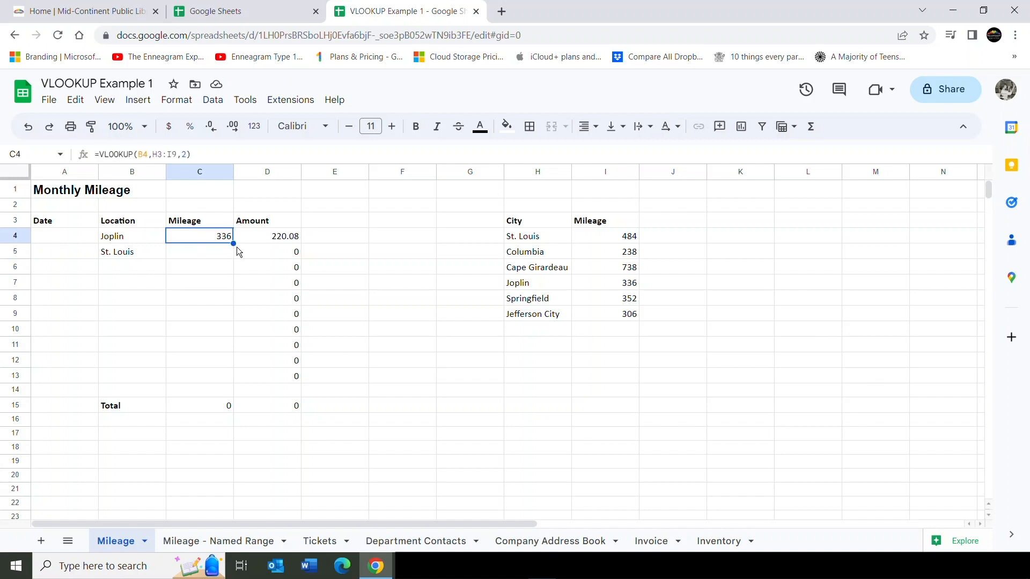
pyautogui.moveTo(233, 244); pyautogui.dragTo(226, 397)
pyautogui.click(208, 250)
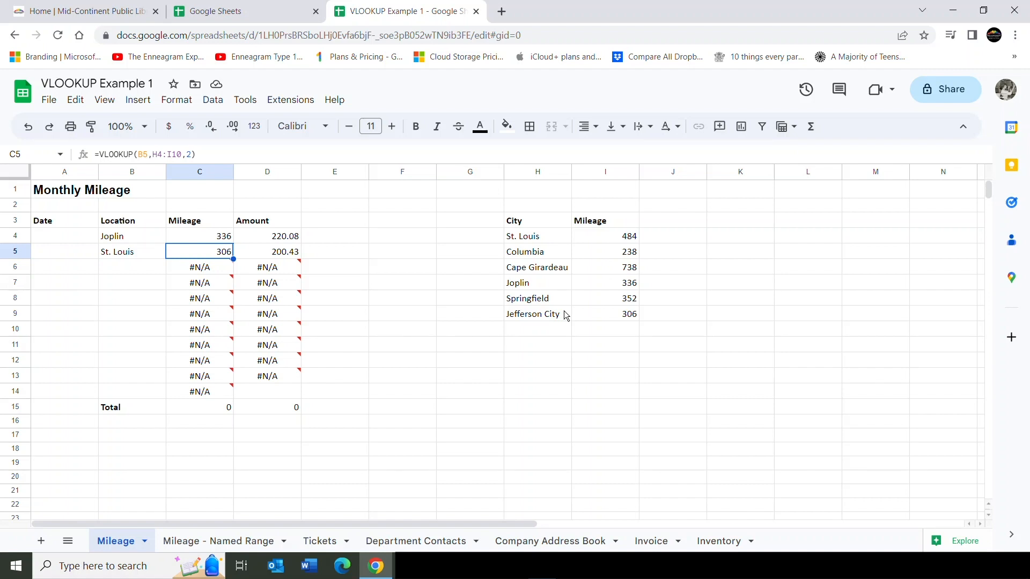
# Step: Sort the city and mileage range H4:I9 by column H from A to Z
pyautogui.click(529, 239)
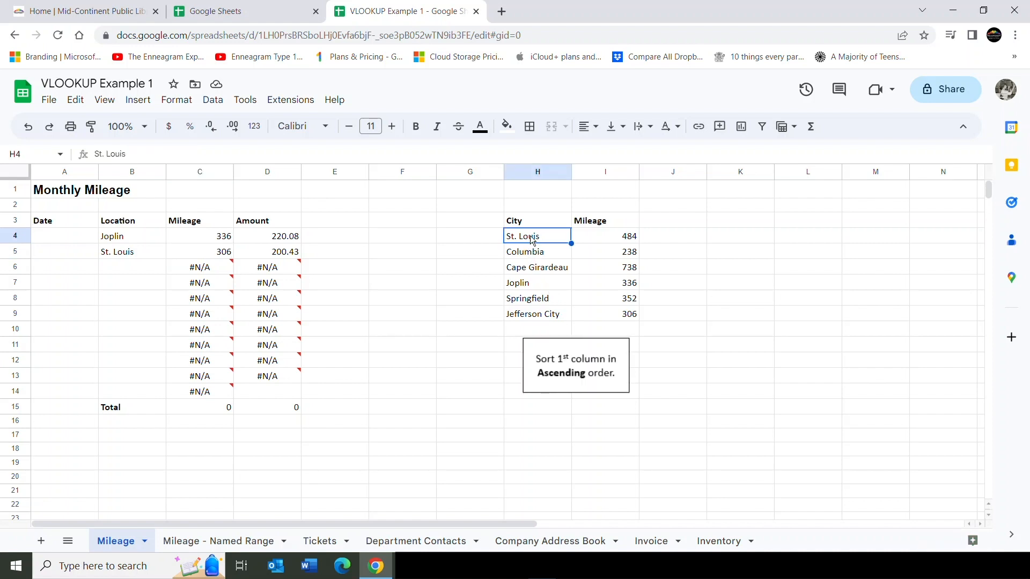
pyautogui.moveTo(533, 240); pyautogui.dragTo(604, 318)
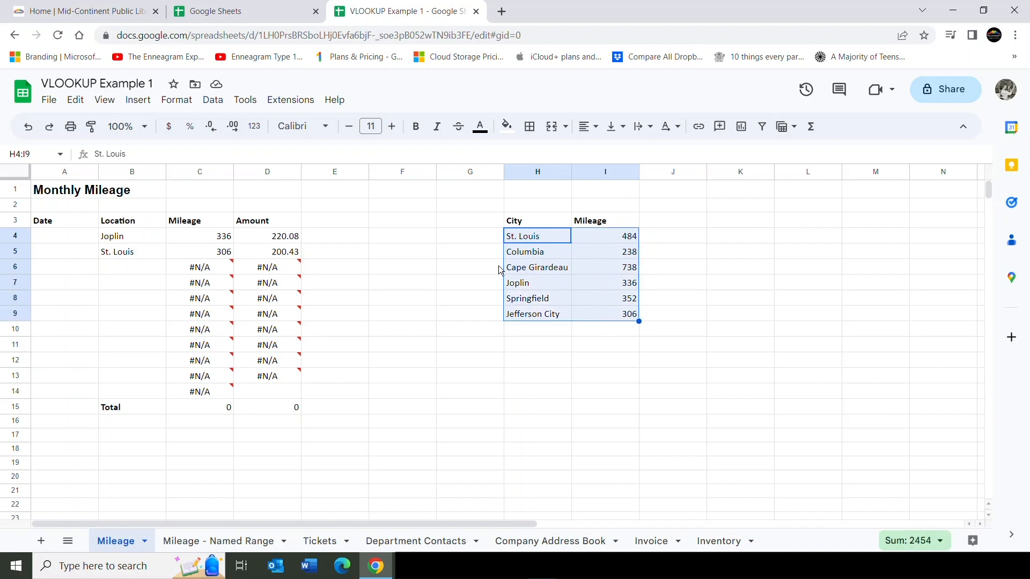
pyautogui.click(213, 100)
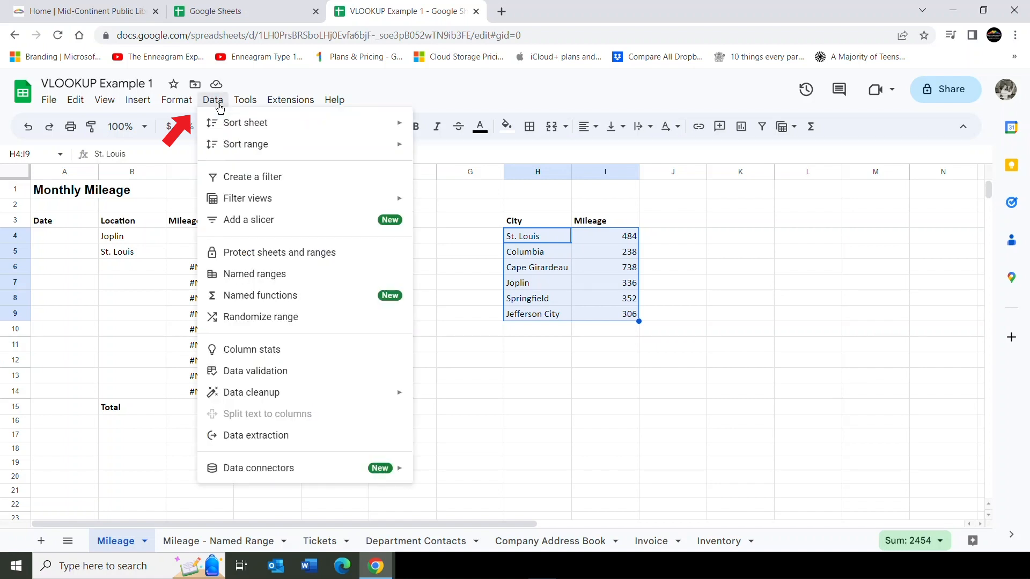
pyautogui.moveTo(230, 146)
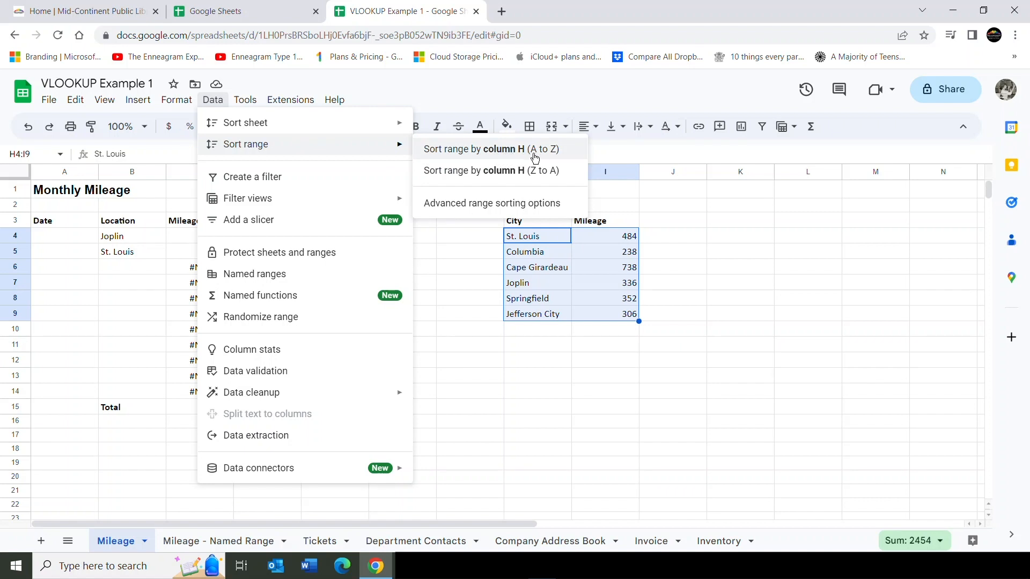
pyautogui.click(496, 151)
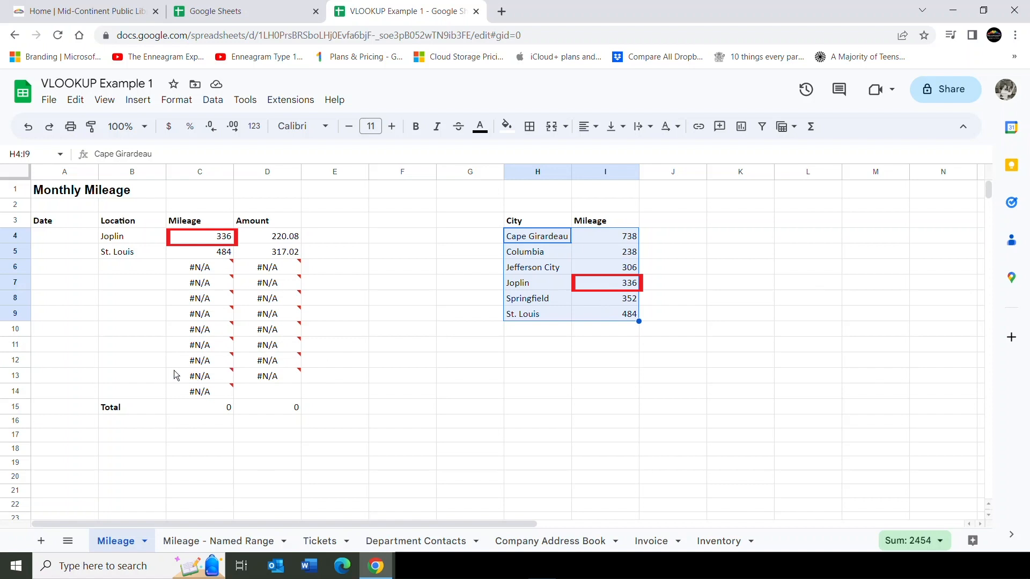
# Step: Enter Columbia as a location in cell B12
pyautogui.click(132, 357)
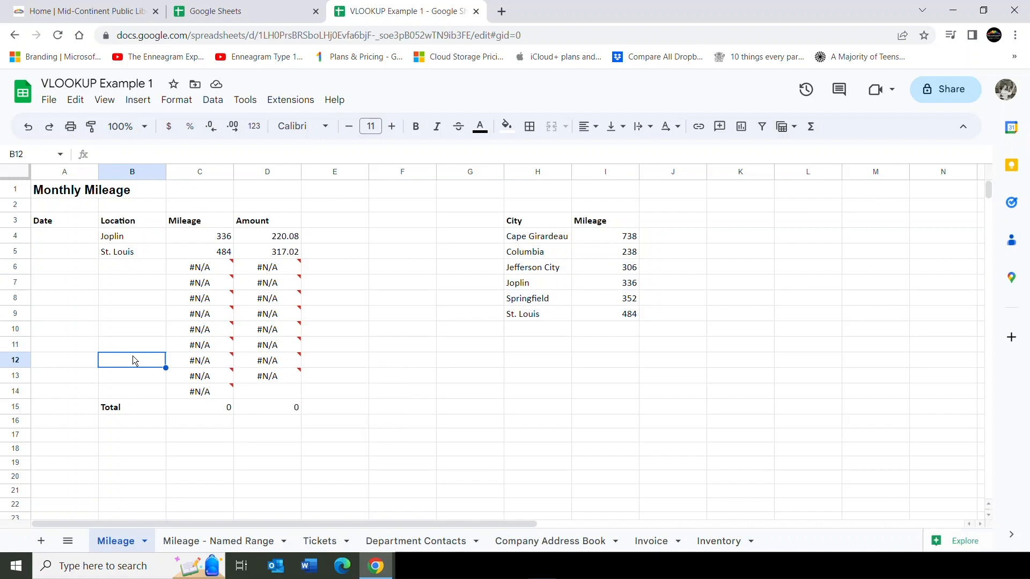
pyautogui.write('Columbia')
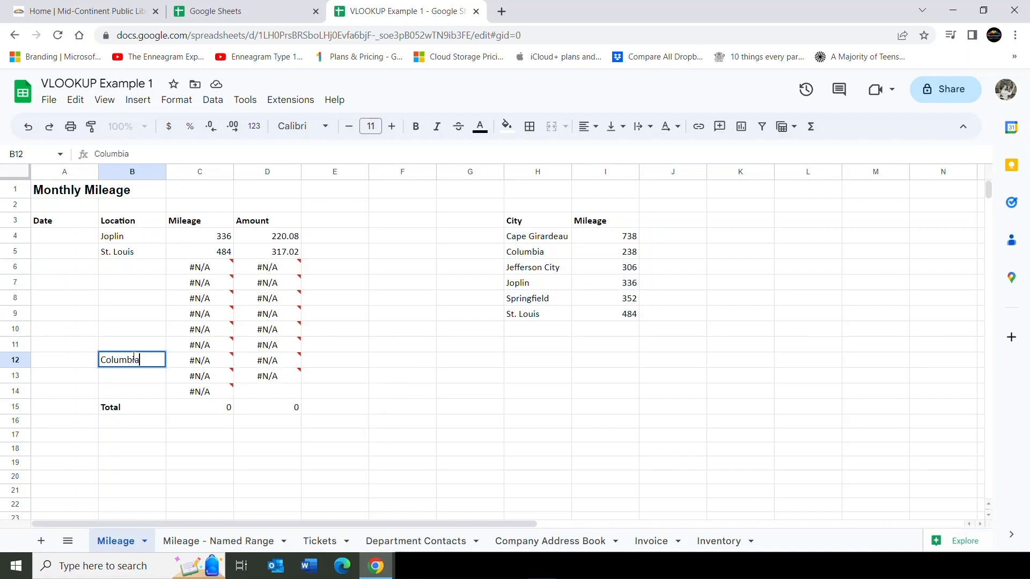
pyautogui.press('Tab')
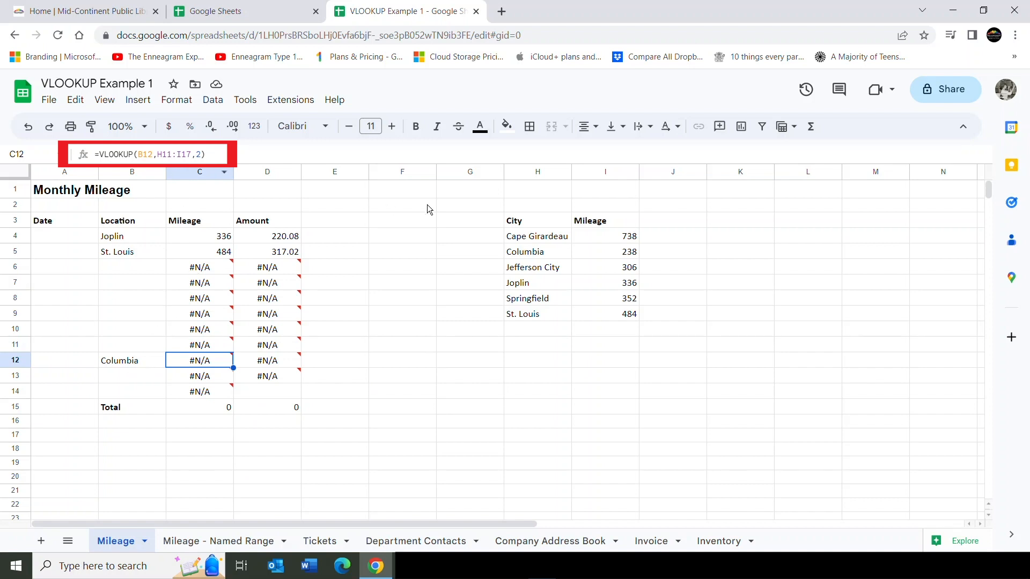
# Step: Change the lookup range in C4's formula to the absolute reference $H$3:$I$9 and fill the formula down through C14
pyautogui.moveTo(197, 361)
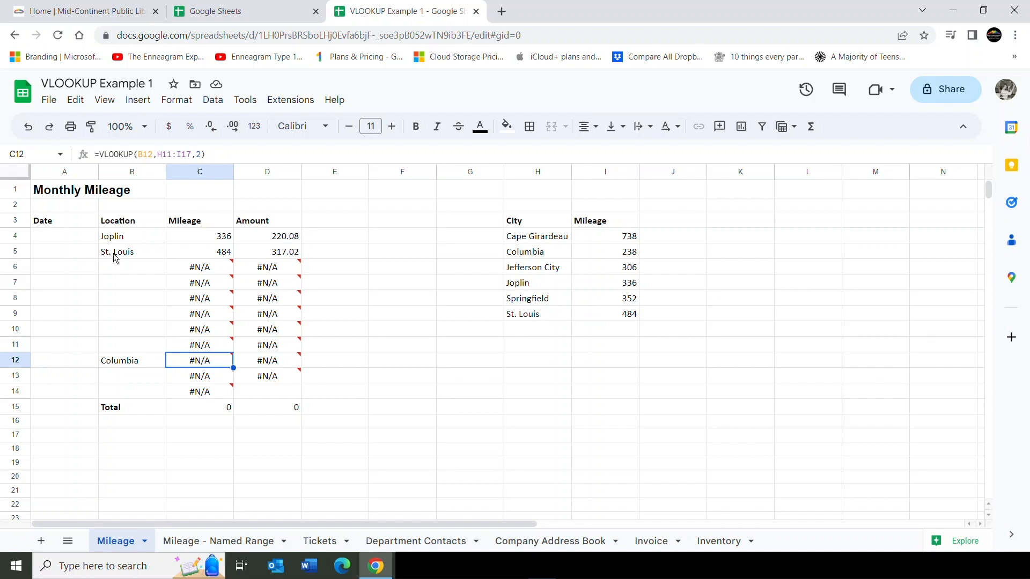
pyautogui.moveTo(216, 266)
pyautogui.click(213, 240)
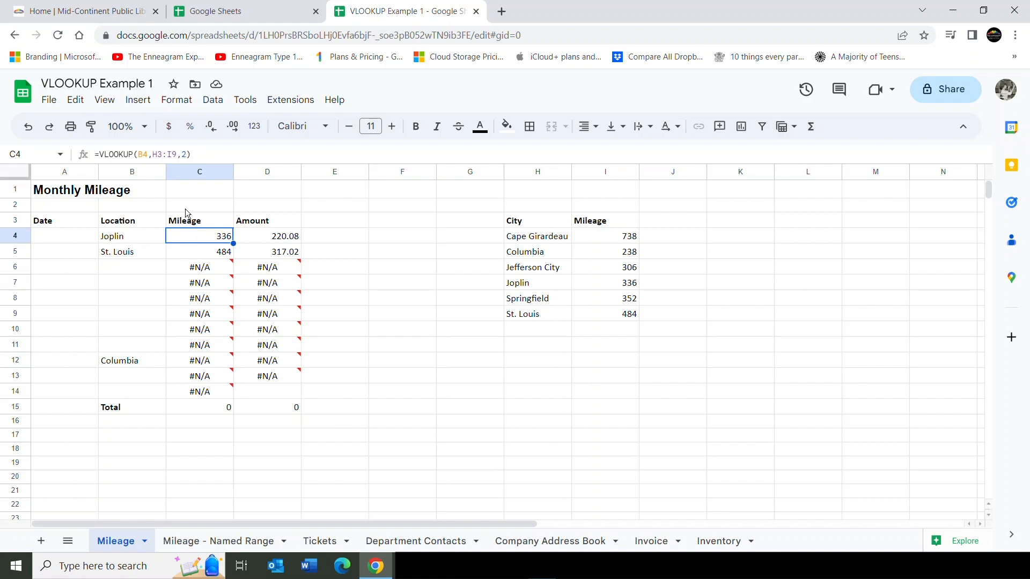
pyautogui.click(154, 154)
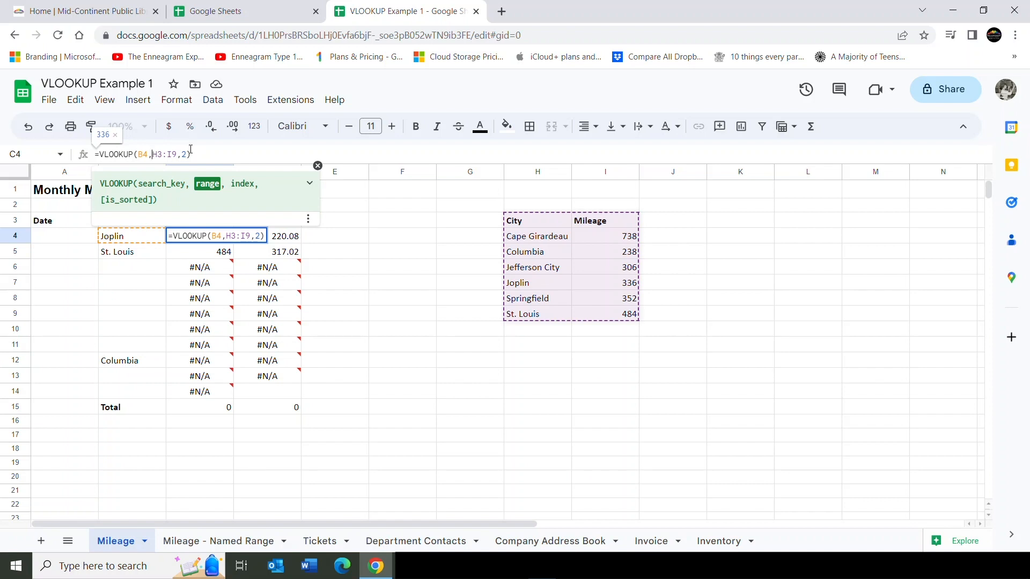
pyautogui.write('$H$3:')
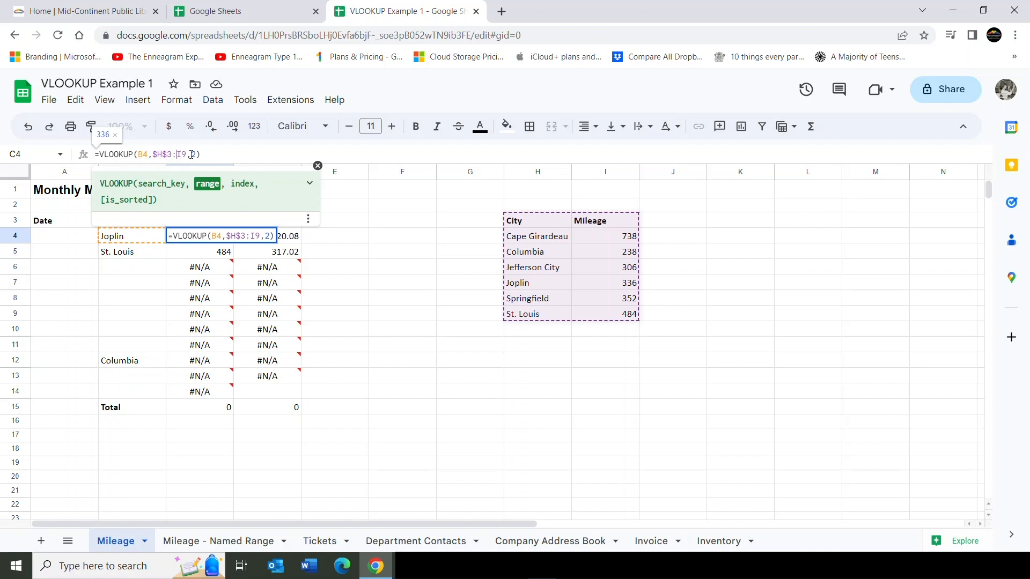
pyautogui.write('$I$')
pyautogui.press('Return')
pyautogui.click(196, 237)
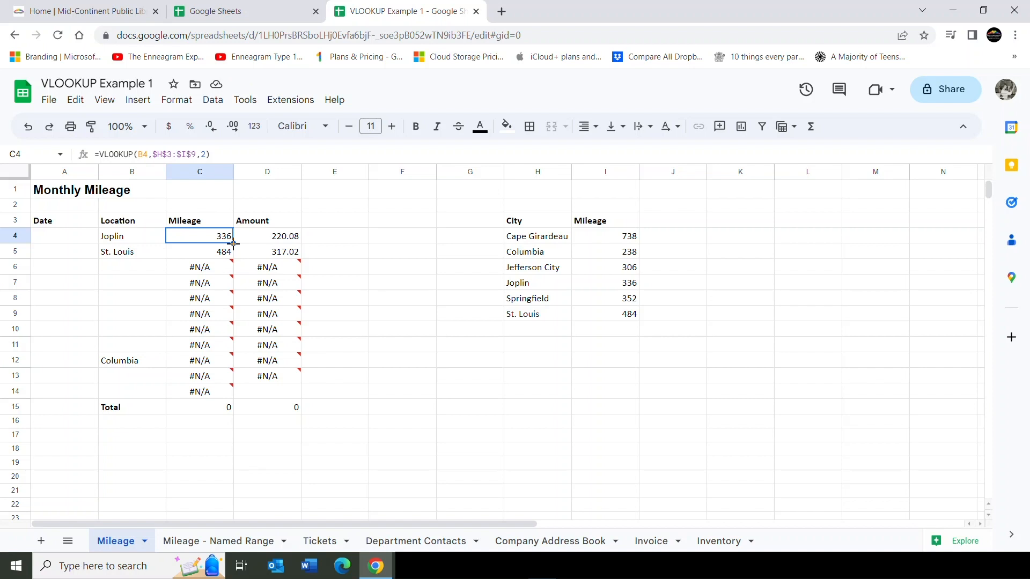
pyautogui.moveTo(234, 244); pyautogui.dragTo(235, 390)
# Step: Enter Jefferson City as a location in cell B8
pyautogui.click(113, 298)
pyautogui.write('Je')
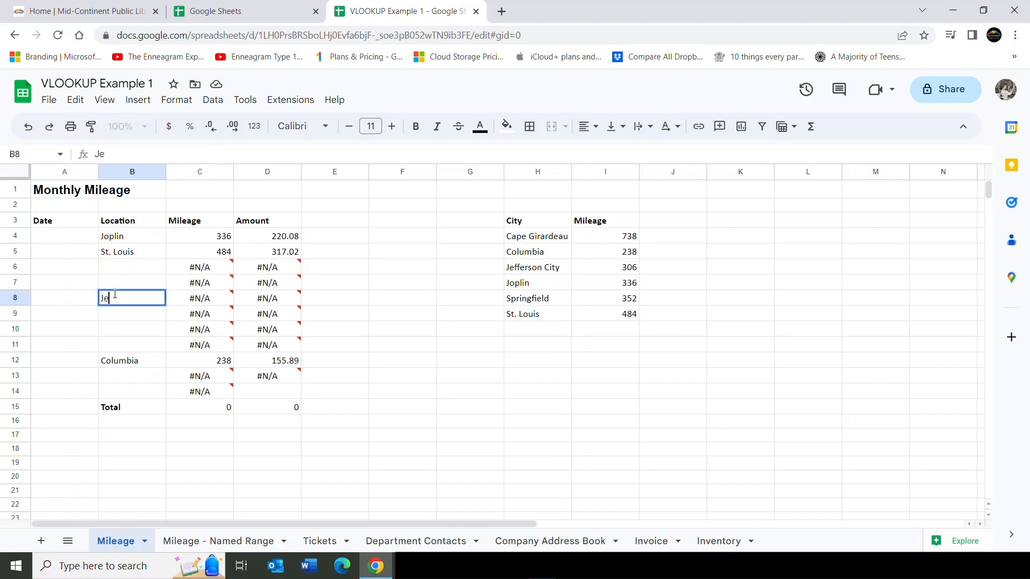
pyautogui.write('fferson City')
pyautogui.press('Tab')
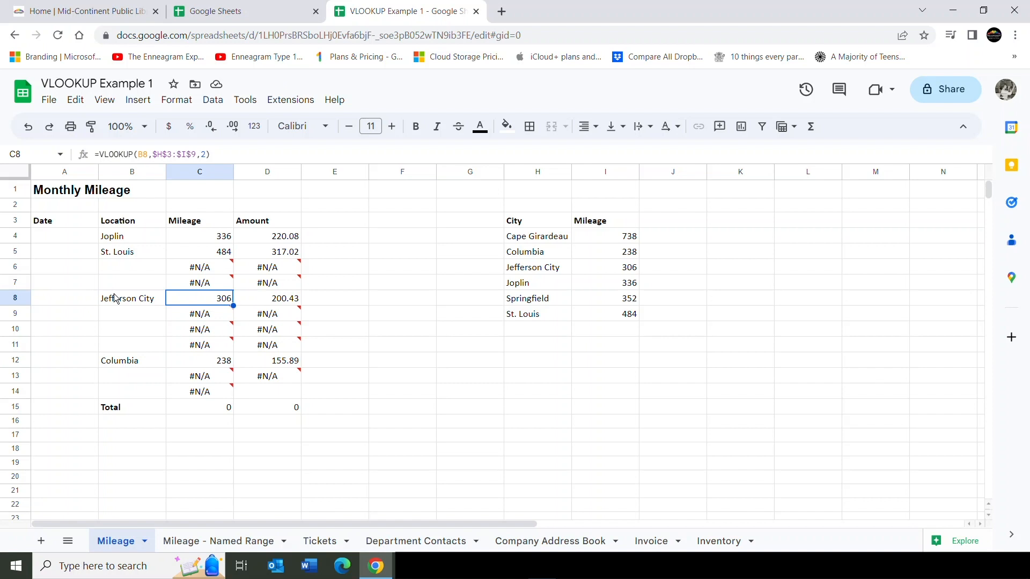
# Step: Switch to the Mileage - Named Range sheet and review which cells the MileageForCity named range covers
pyautogui.moveTo(198, 317)
pyautogui.hotkey('ctrl', 'shift', 'pagedown')
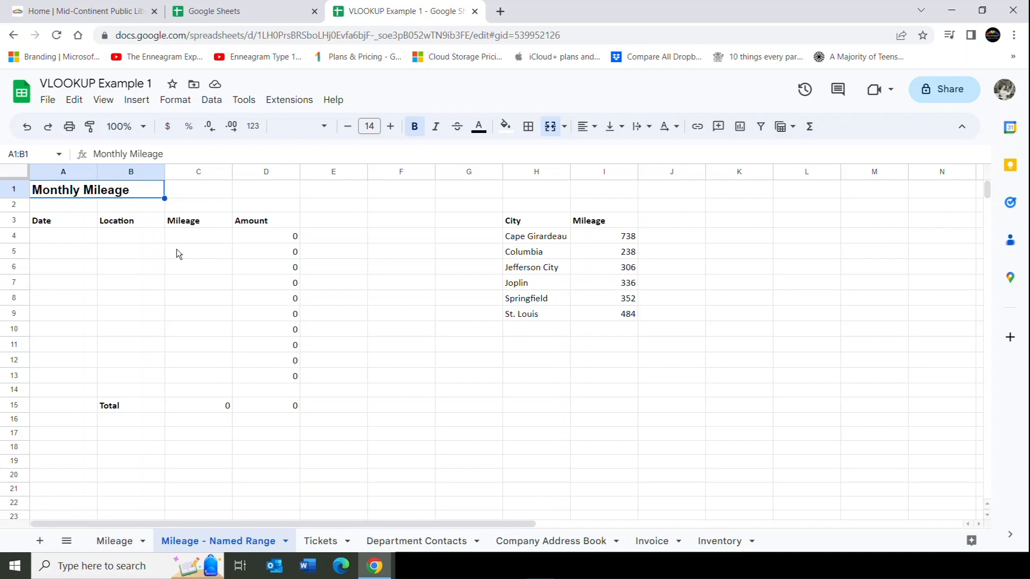
pyautogui.click(256, 237)
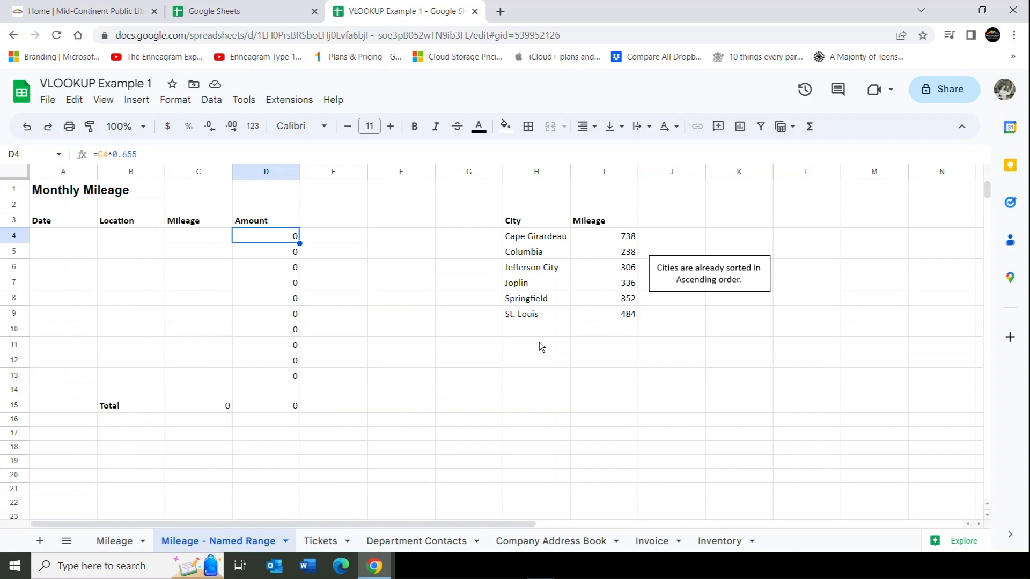
pyautogui.click(107, 237)
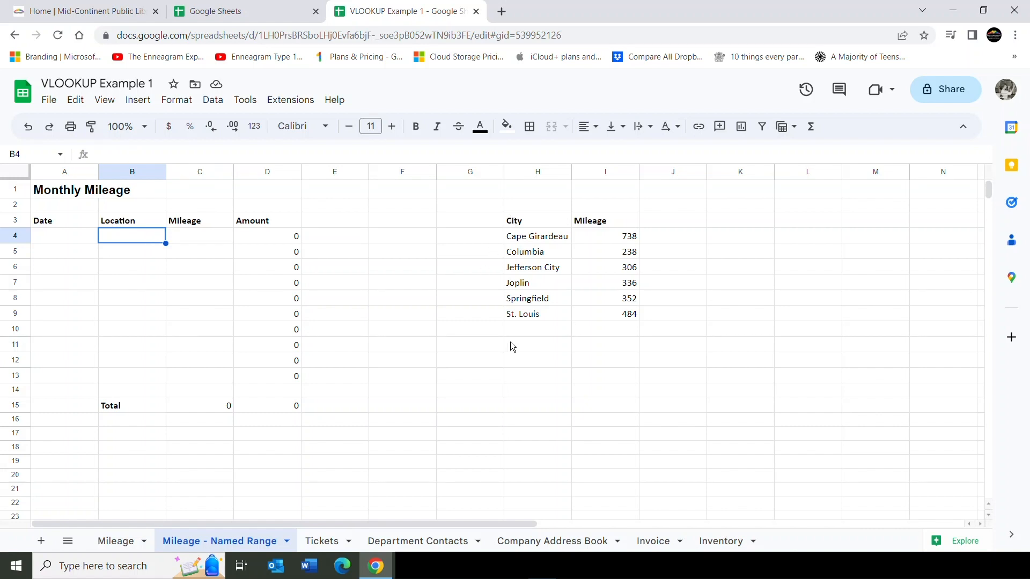
pyautogui.click(211, 107)
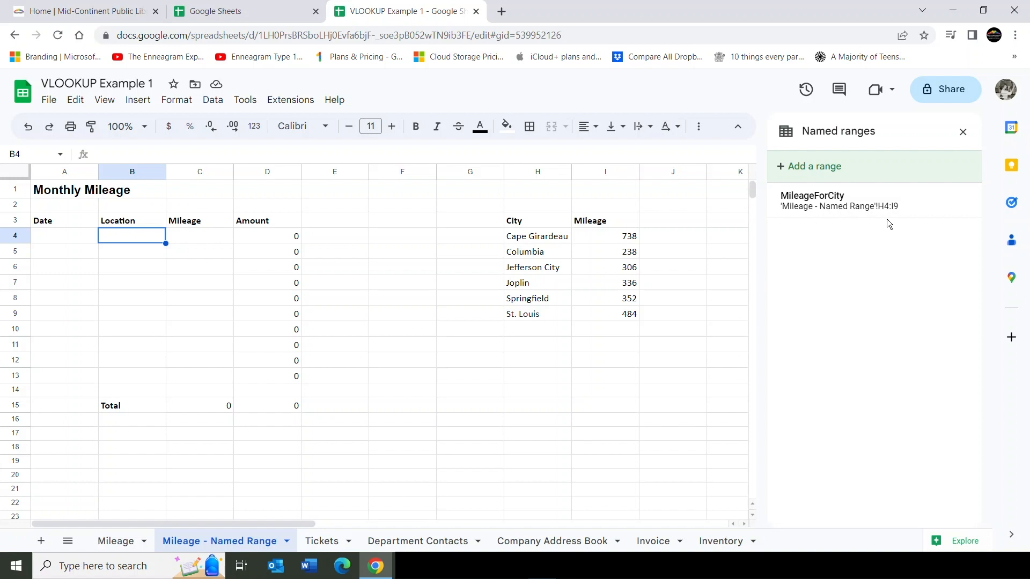
pyautogui.click(851, 209)
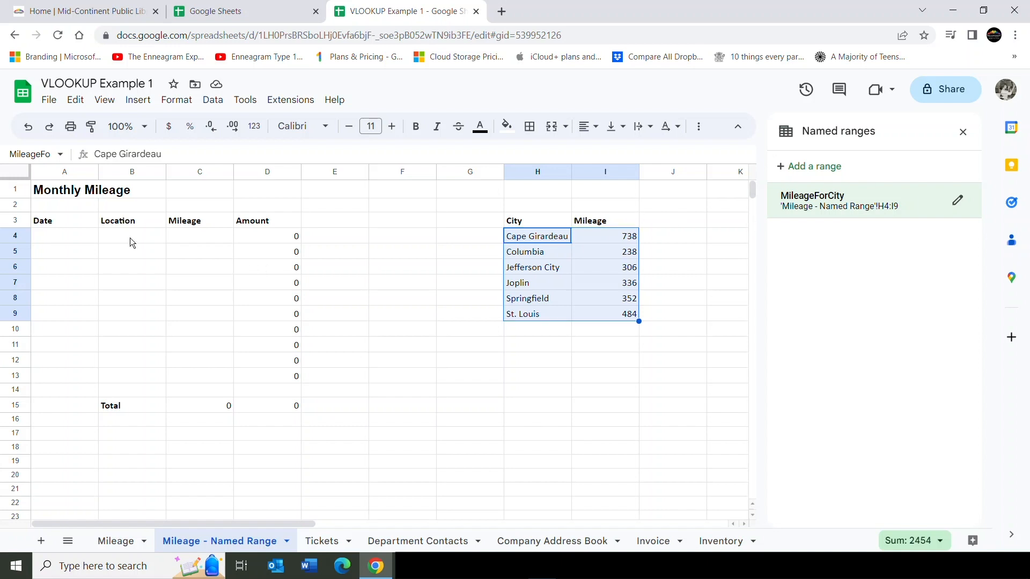
pyautogui.click(198, 237)
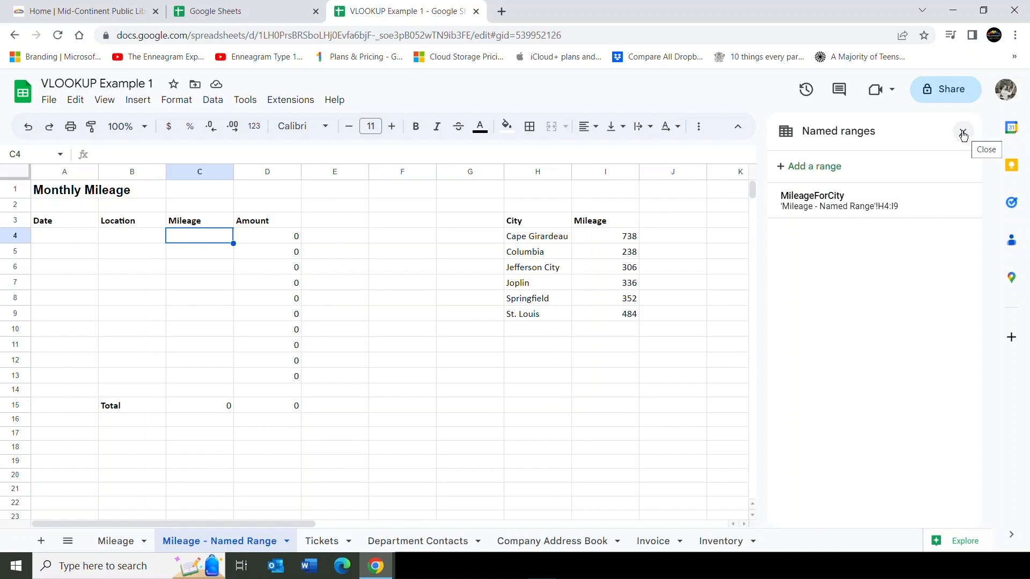
pyautogui.click(964, 134)
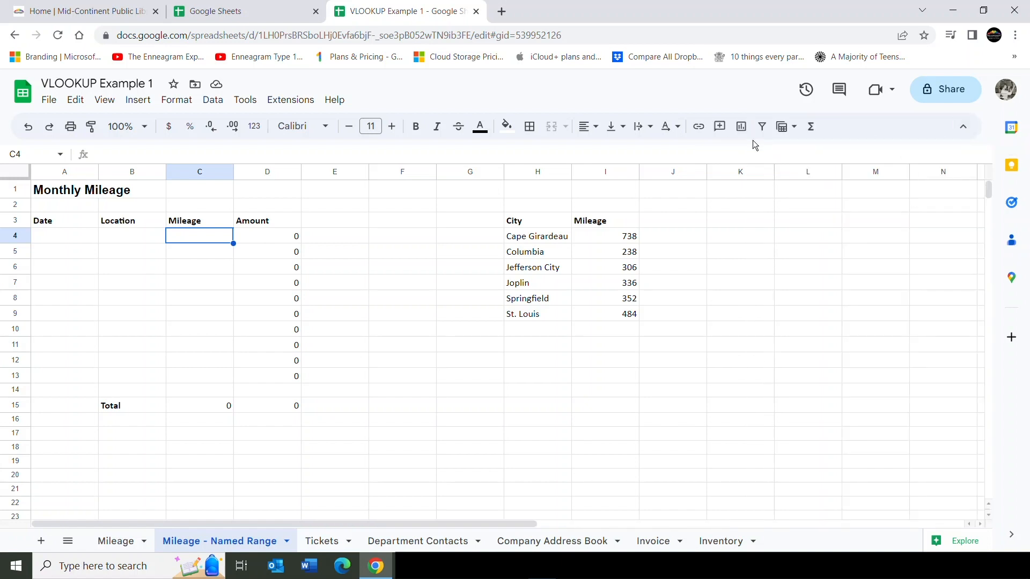
# Step: Start a VLOOKUP formula in C4 with B4 as the search key and the named range MileageForCity as the range
pyautogui.click(812, 128)
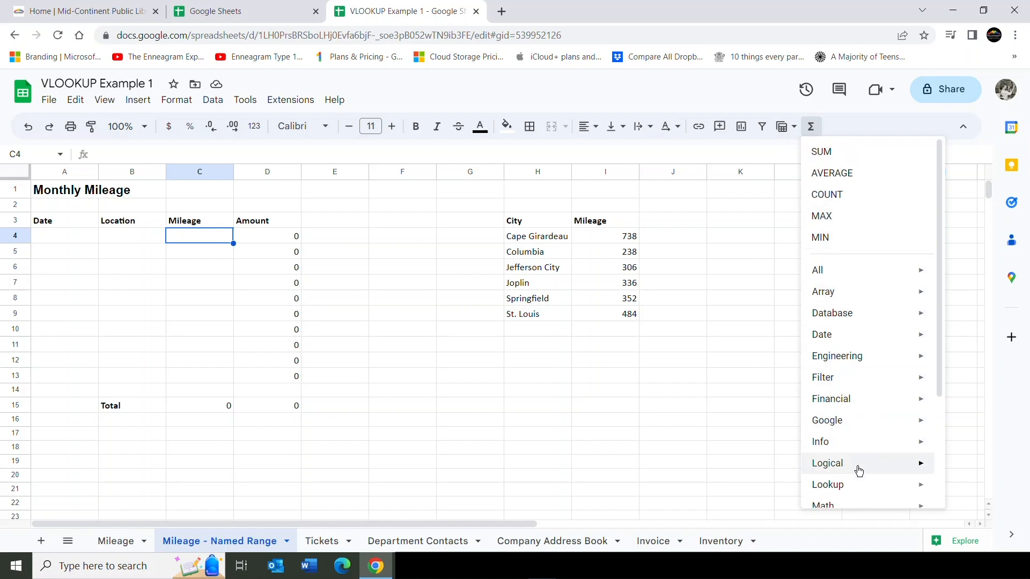
pyautogui.moveTo(856, 488)
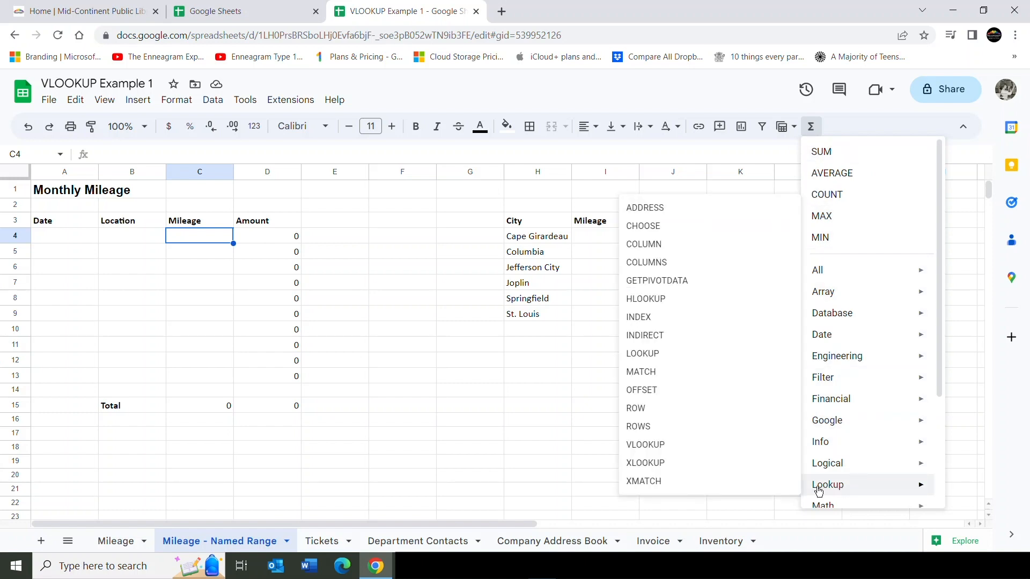
pyautogui.click(646, 442)
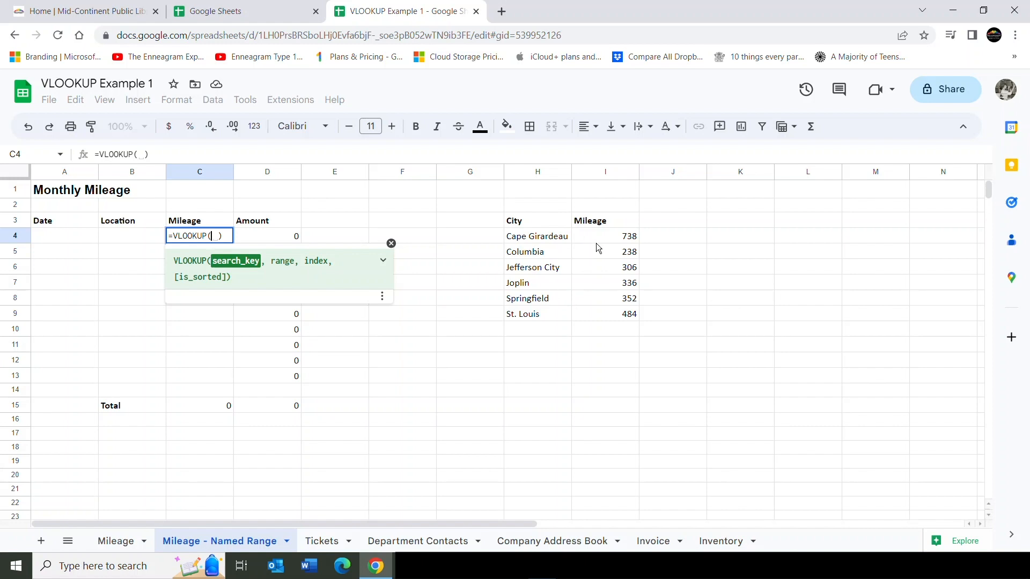
pyautogui.click(127, 234)
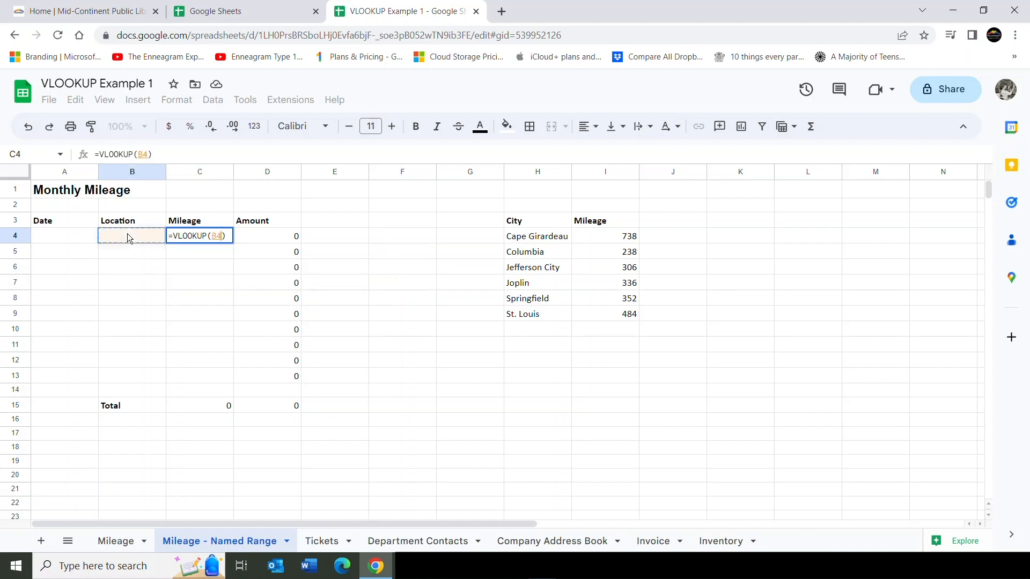
pyautogui.write(',')
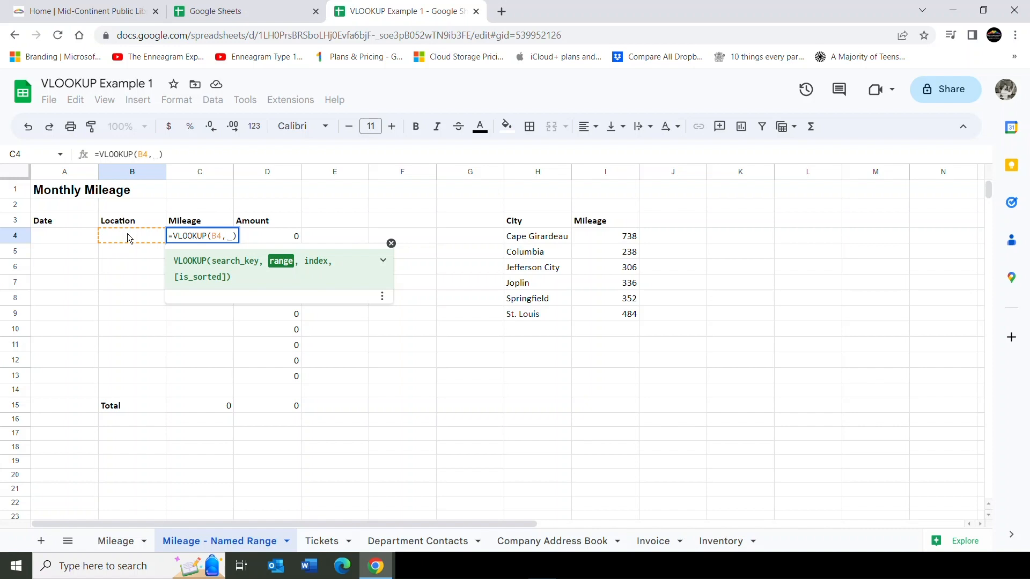
pyautogui.write('Mileage')
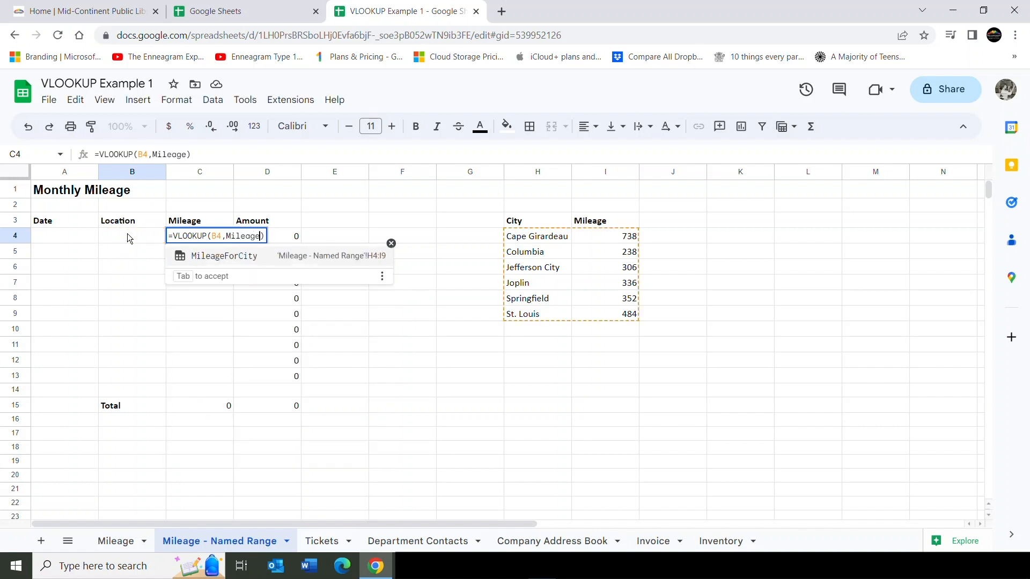
pyautogui.write('ForCit')
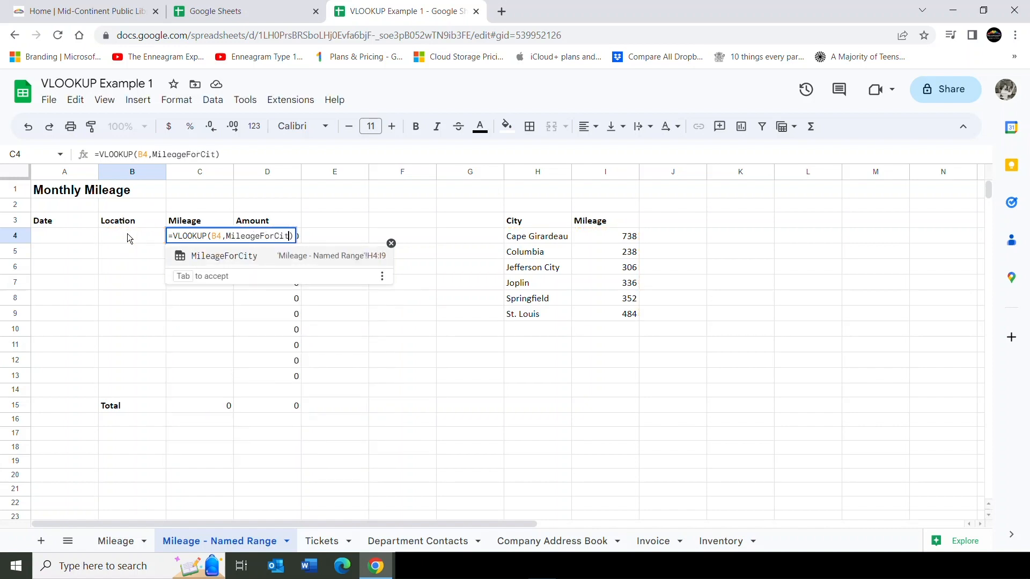
pyautogui.press('Tab')
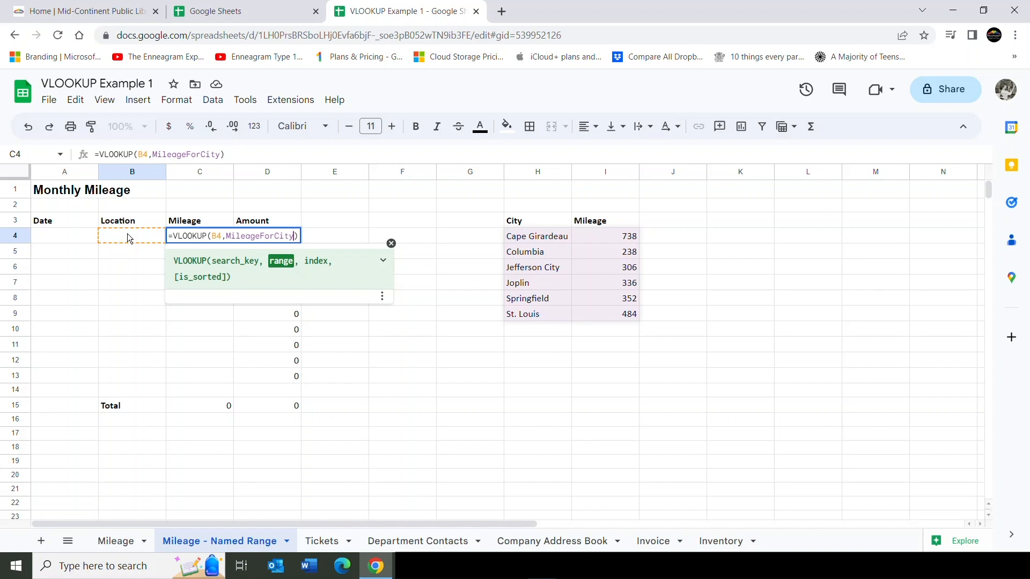
# Step: Complete C4's VLOOKUP formula with column index 2 and false for is_sorted
pyautogui.write(',')
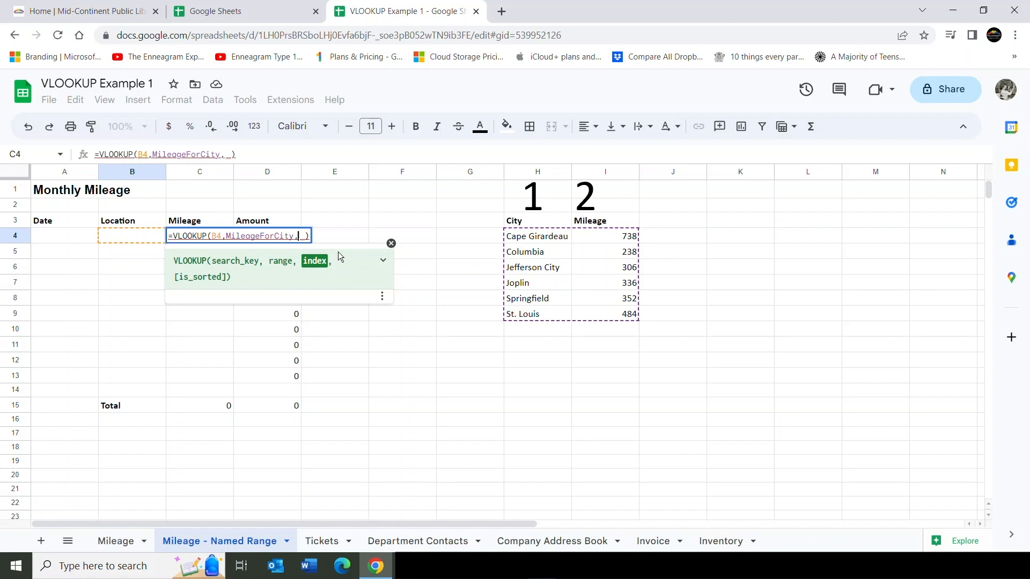
pyautogui.write('2')
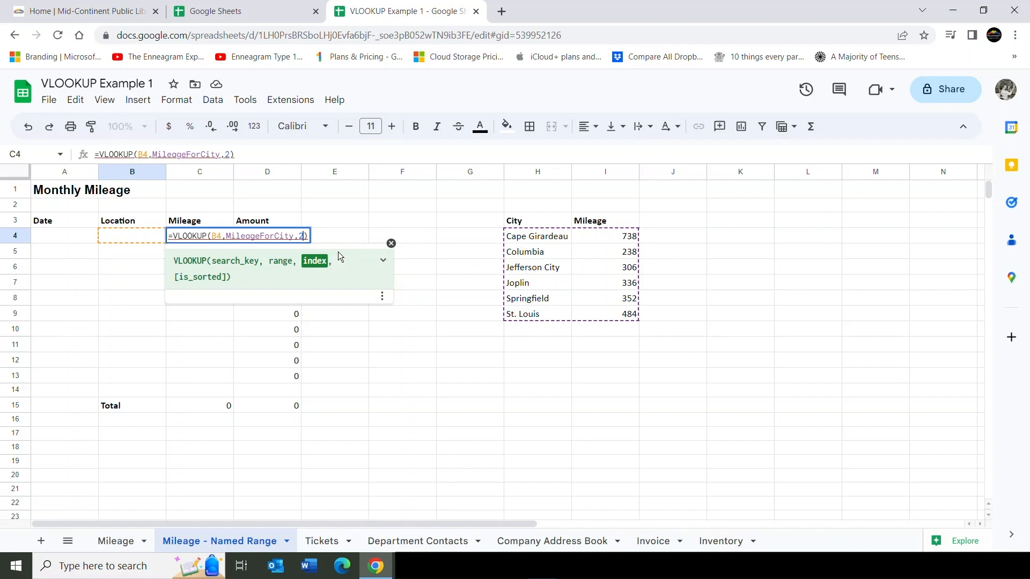
pyautogui.write(',')
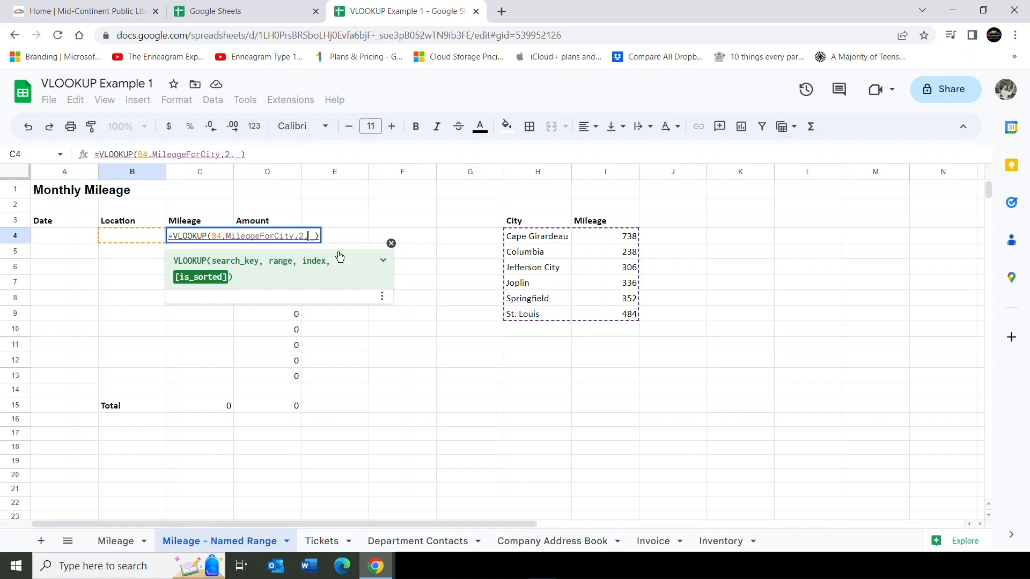
pyautogui.write('false')
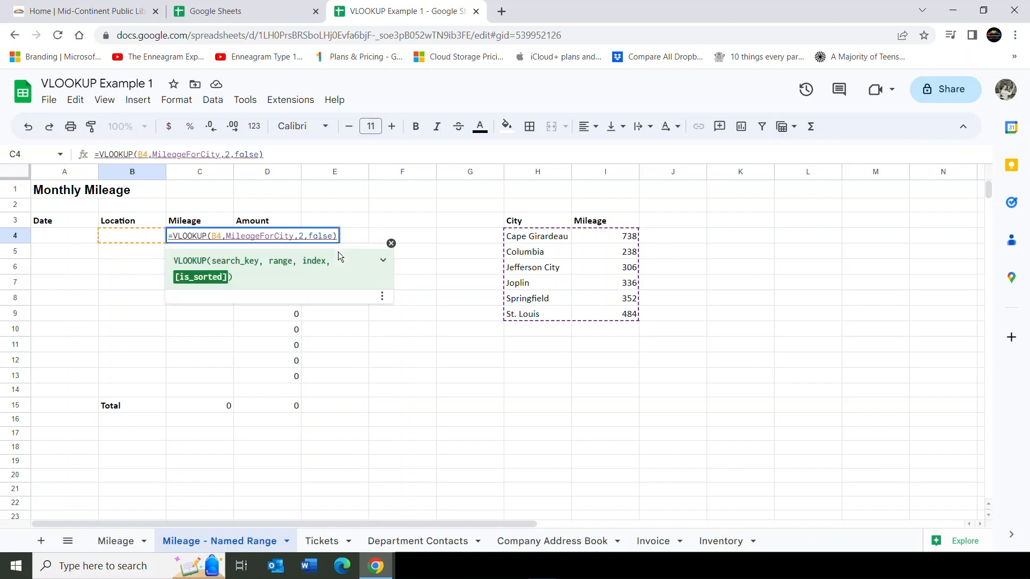
pyautogui.press('Return')
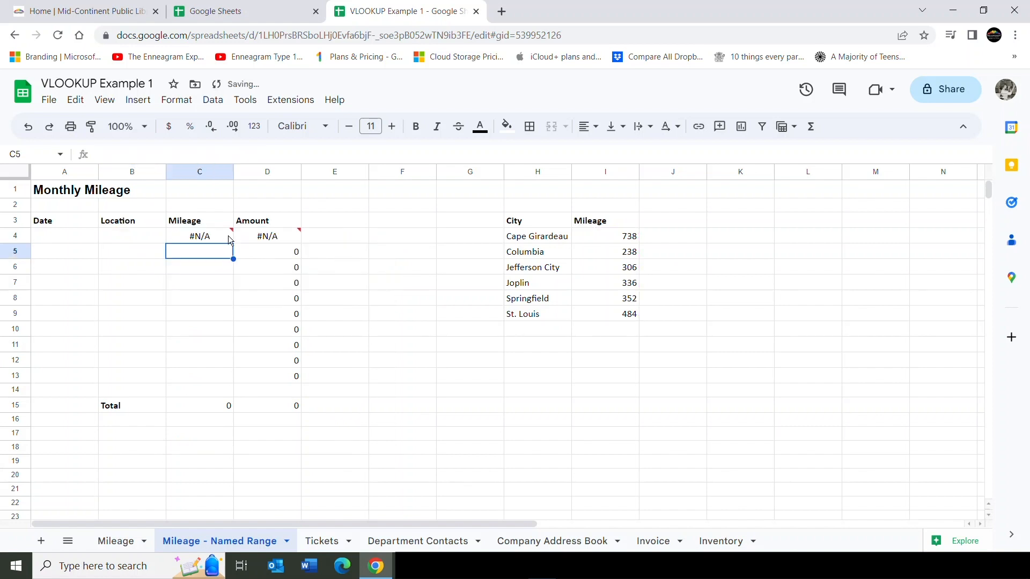
# Step: Fill the VLOOKUP formula from C4 down through C13
pyautogui.click(210, 234)
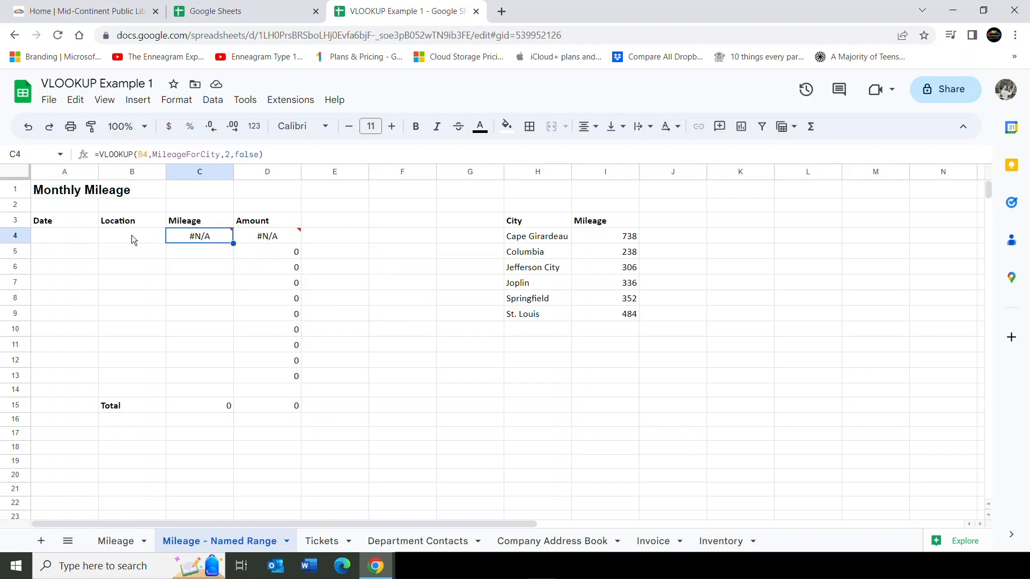
pyautogui.moveTo(233, 243)
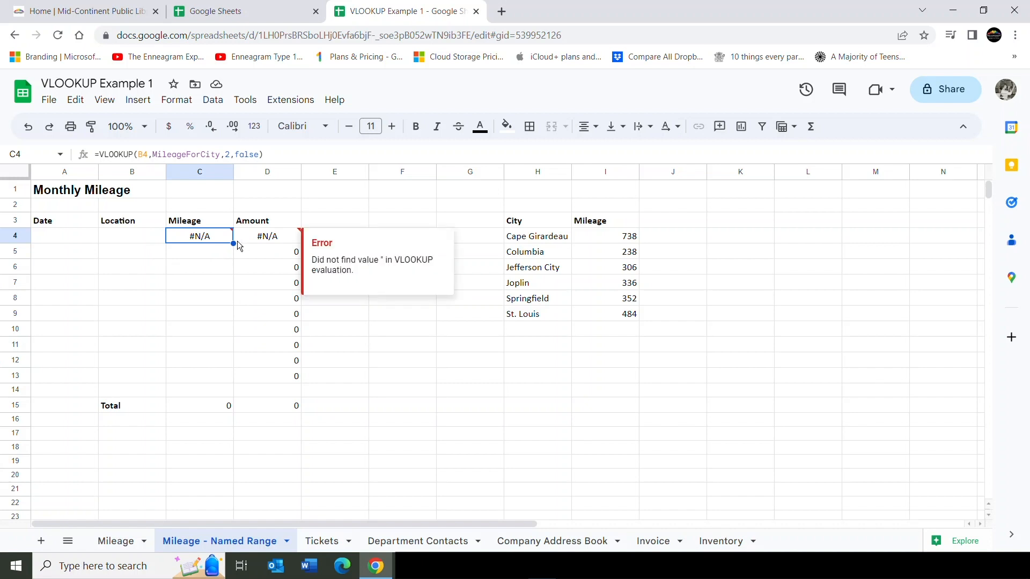
pyautogui.moveTo(233, 243); pyautogui.dragTo(224, 376)
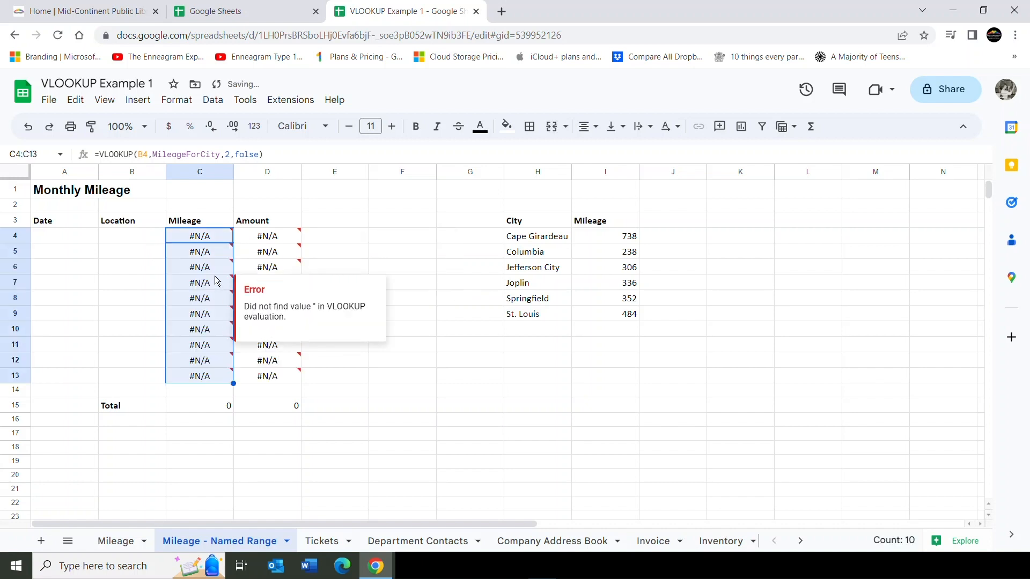
# Step: Enter St. Louis in B4 and Joplin in B11 of the Location column
pyautogui.click(134, 236)
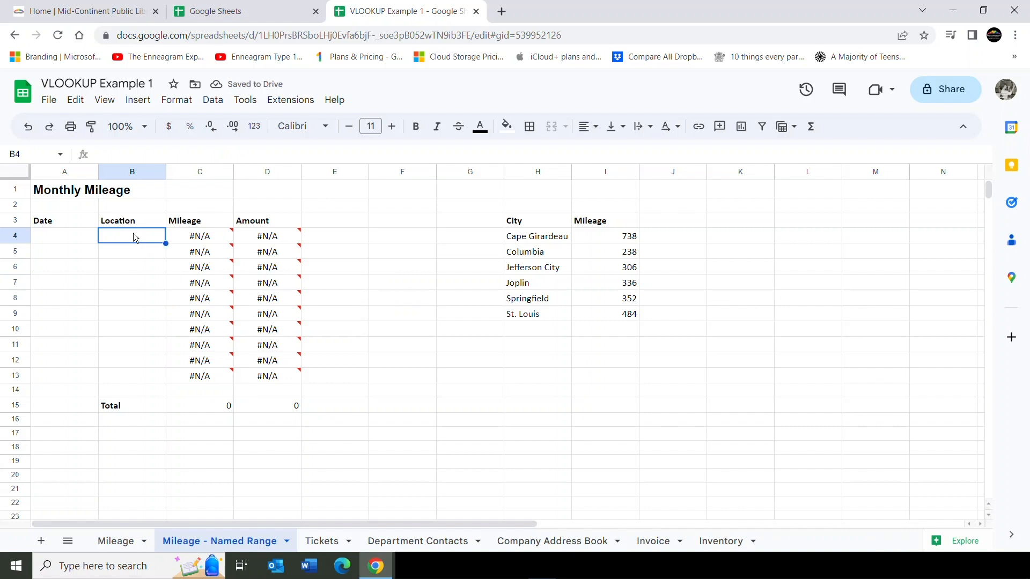
pyautogui.write('St. Loui')
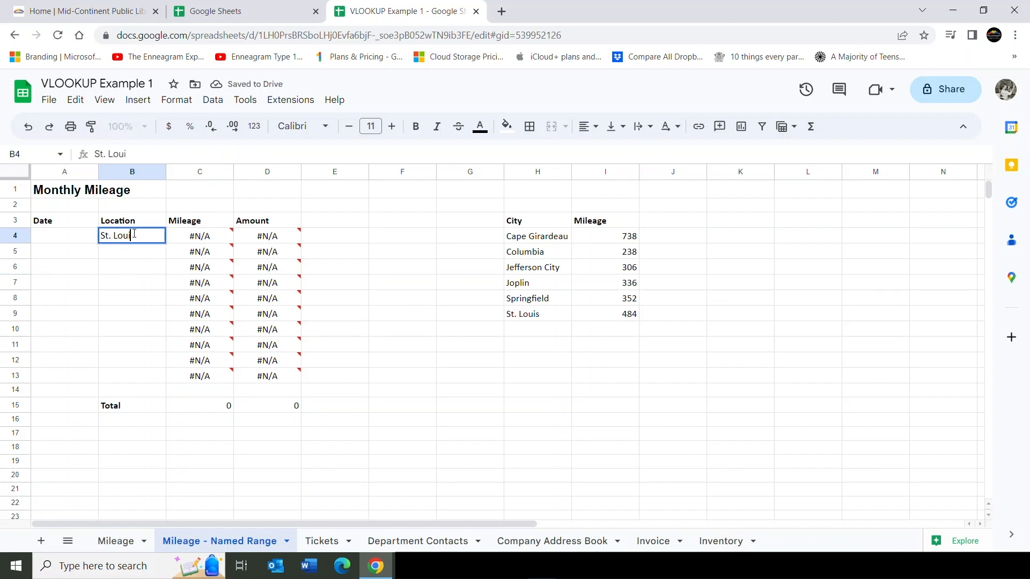
pyautogui.write('s')
pyautogui.press('Tab')
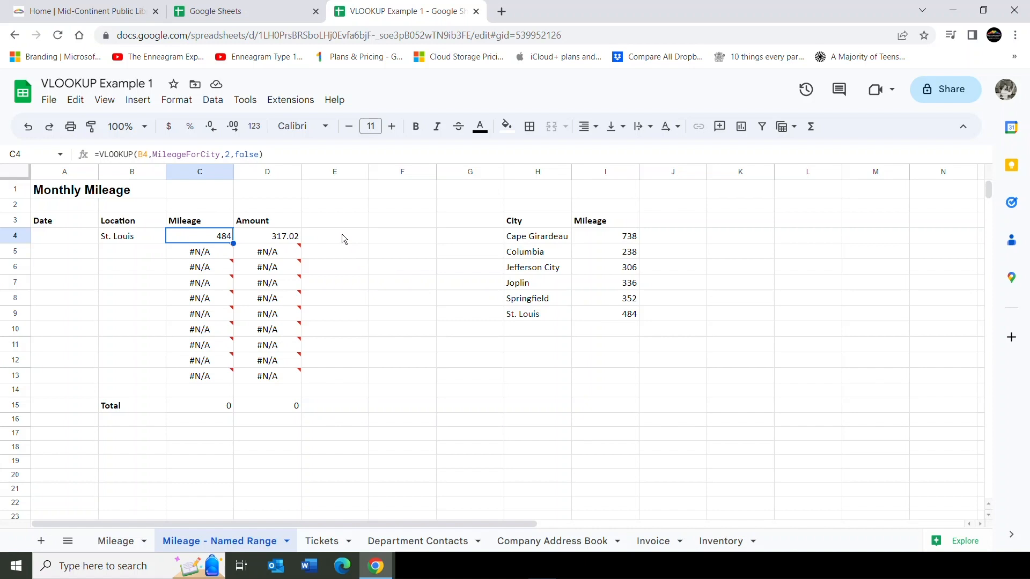
pyautogui.click(123, 346)
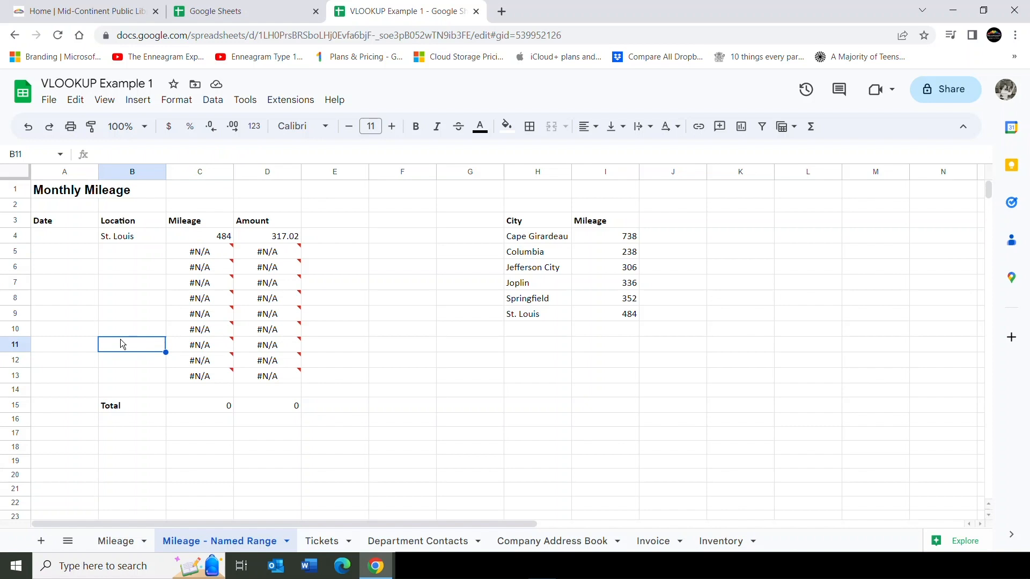
pyautogui.write('Joplin')
pyautogui.press('Tab')
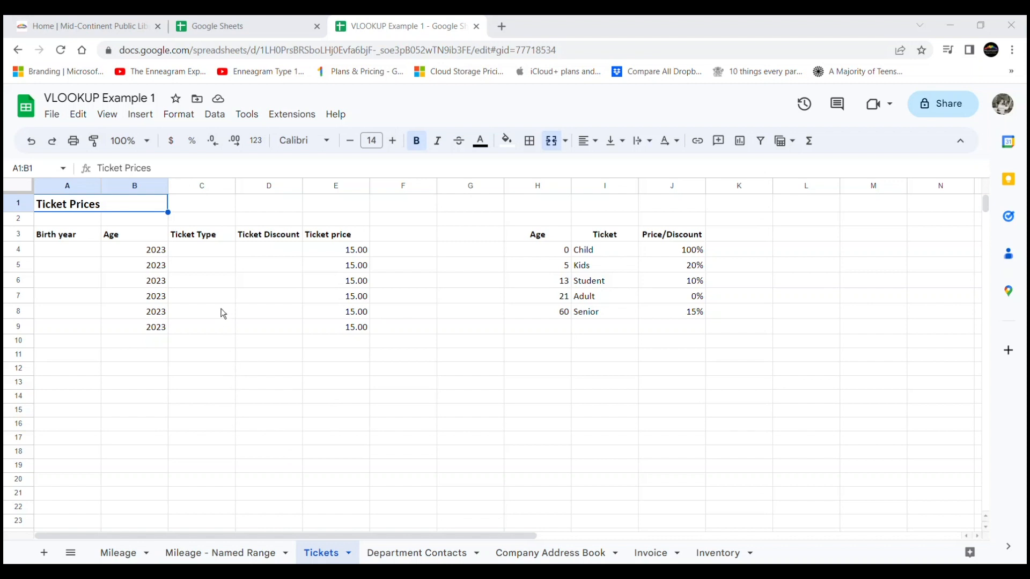
# Step: Enter the birth years 2020 in A4 and 2000 in A5 on the Tickets sheet
pyautogui.click(83, 252)
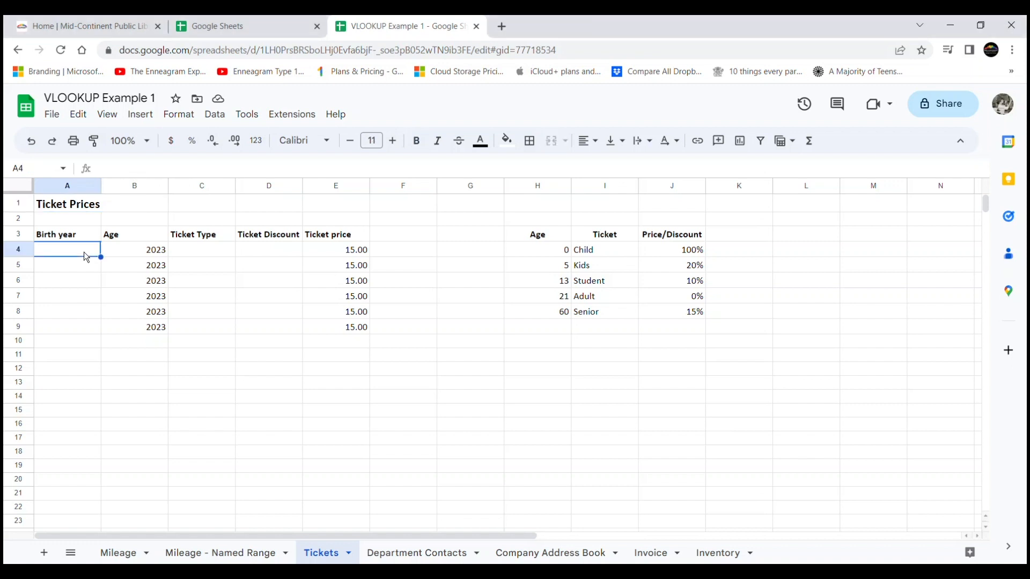
pyautogui.click(133, 254)
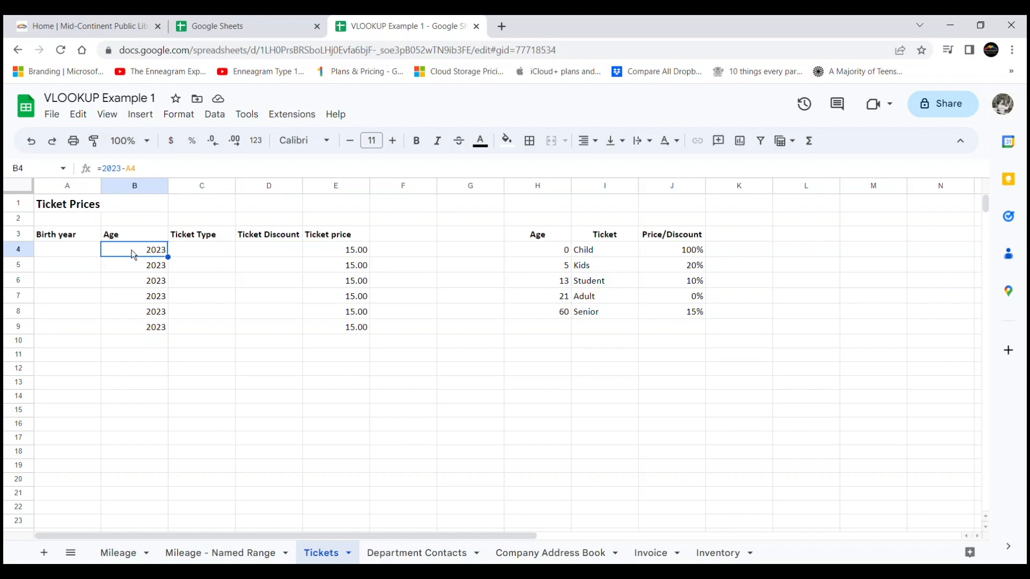
pyautogui.click(197, 252)
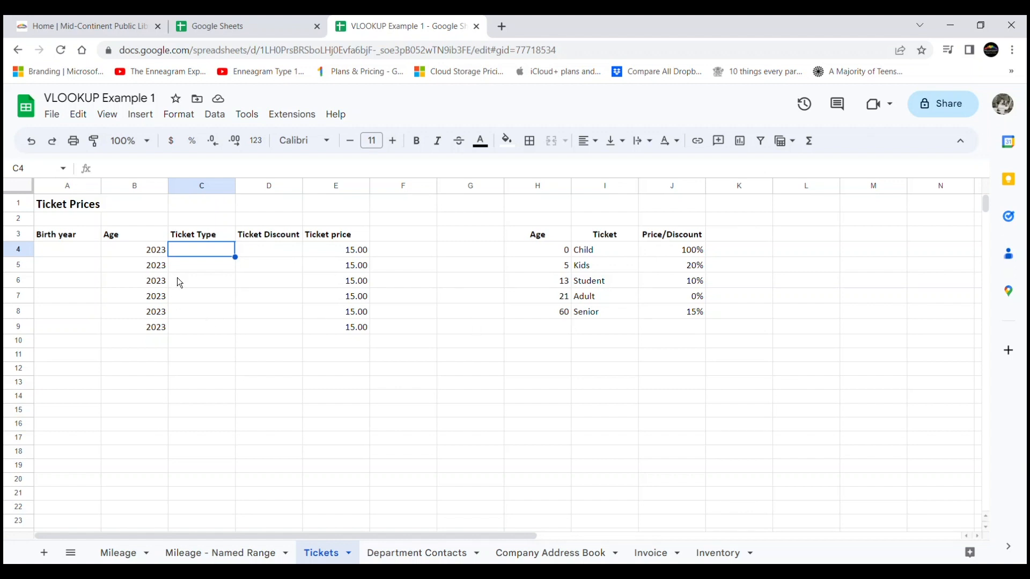
pyautogui.click(64, 253)
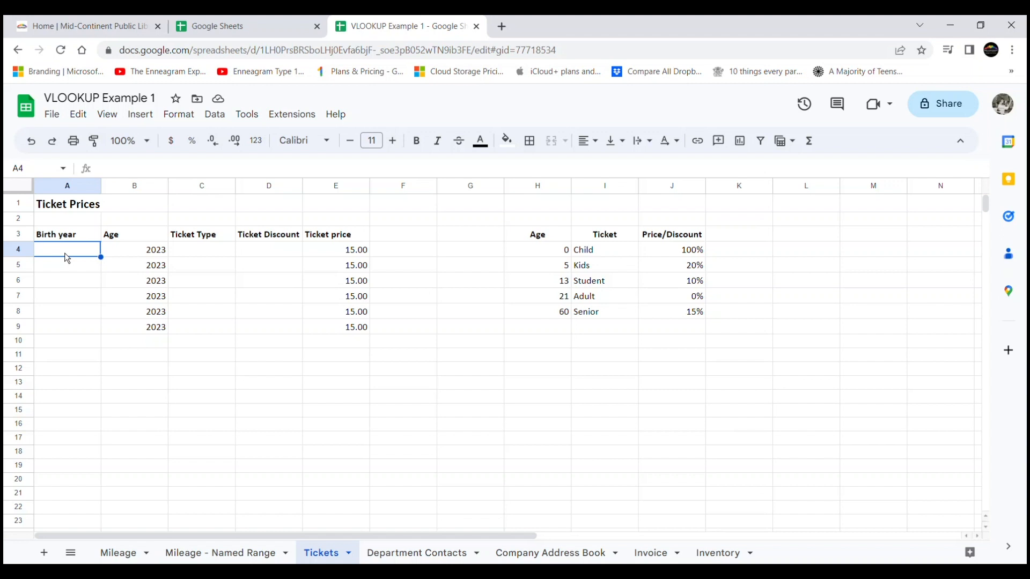
pyautogui.write('2020')
pyautogui.press('Return')
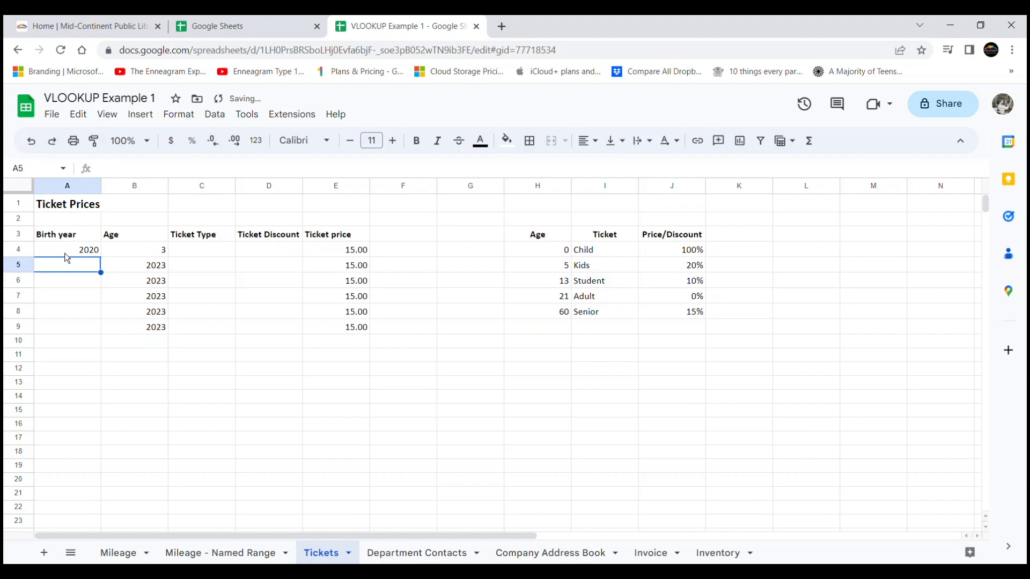
pyautogui.write('200')
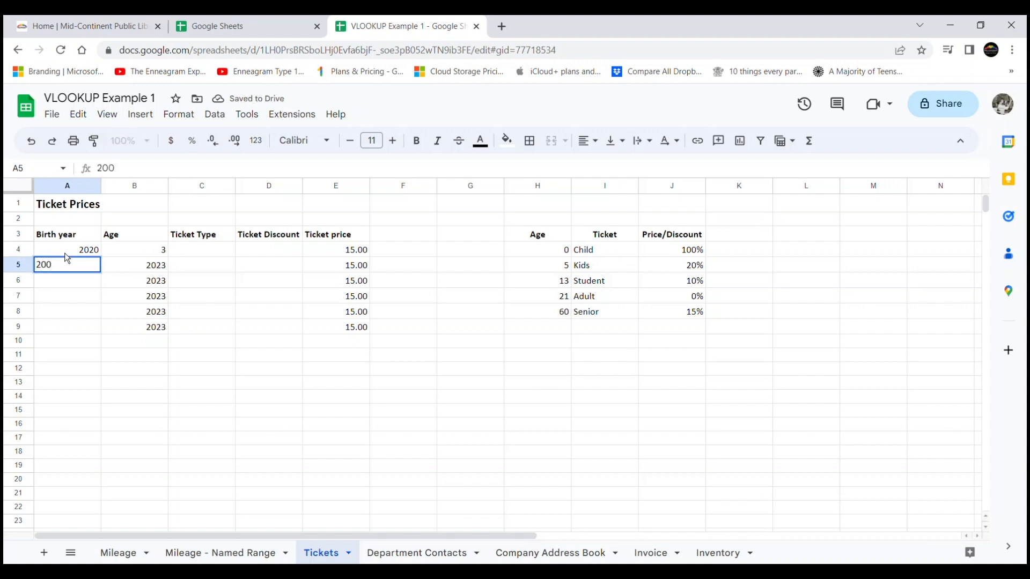
pyautogui.write('0')
pyautogui.press('Return')
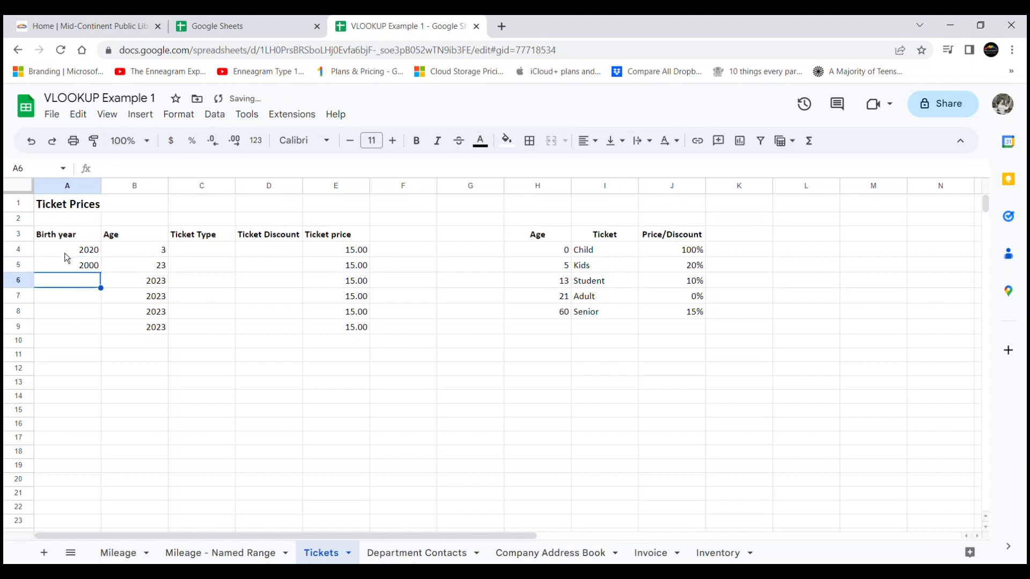
# Step: Enter the birth years 1950, 2018, 2007 and 2016 in cells A6 through A9
pyautogui.write('1950')
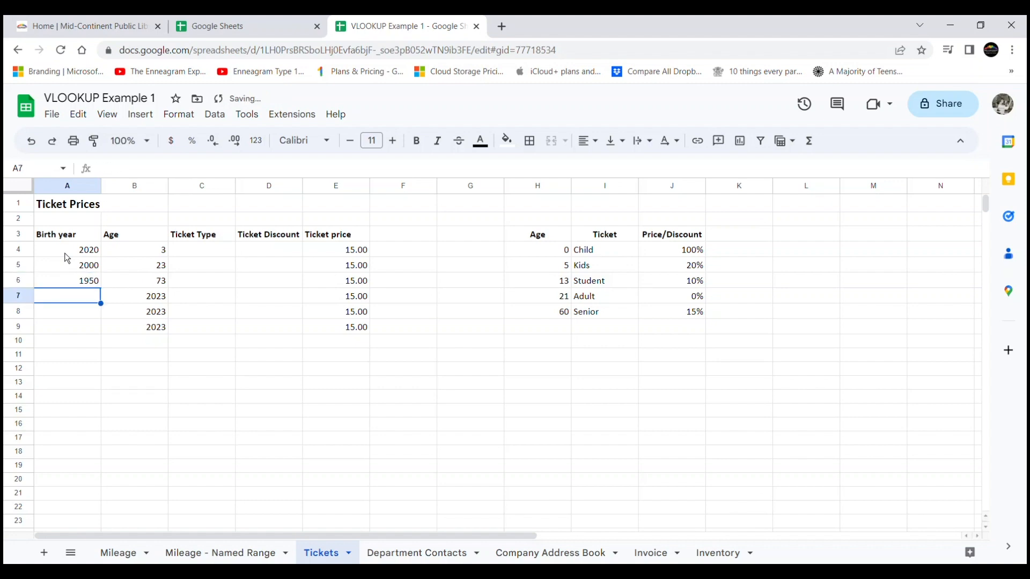
pyautogui.write('2018')
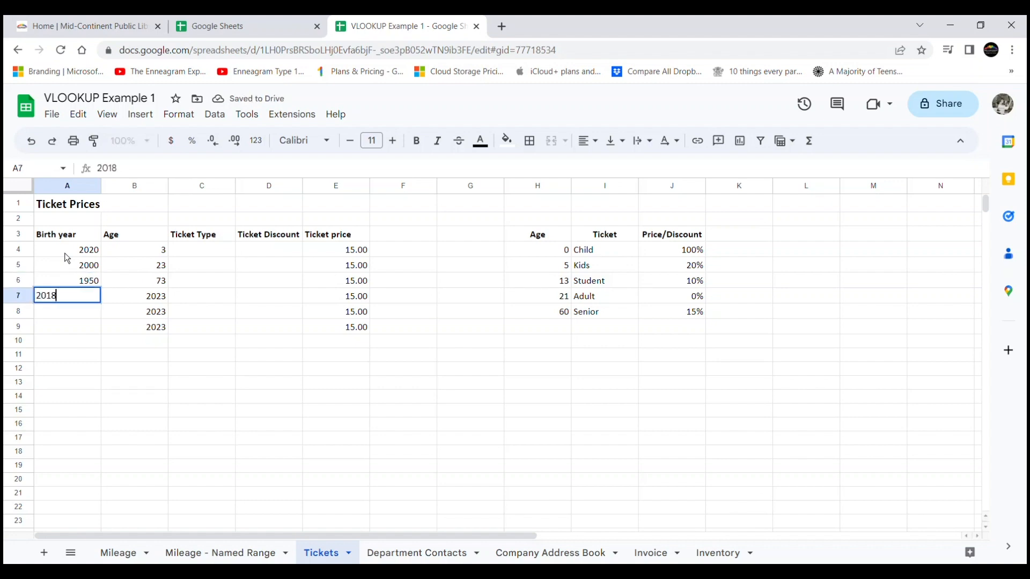
pyautogui.press('Return')
pyautogui.write('2007')
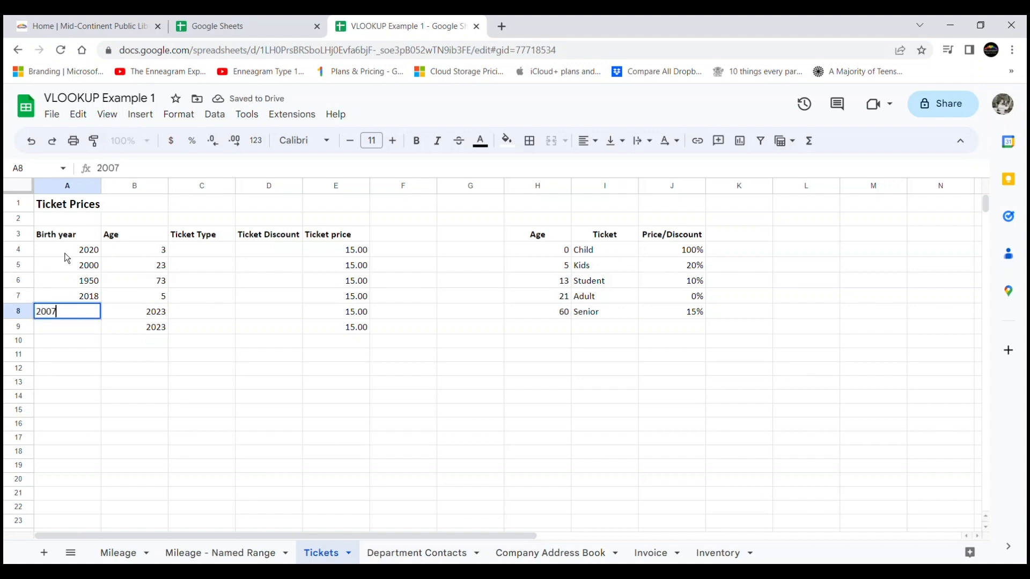
pyautogui.press('Return')
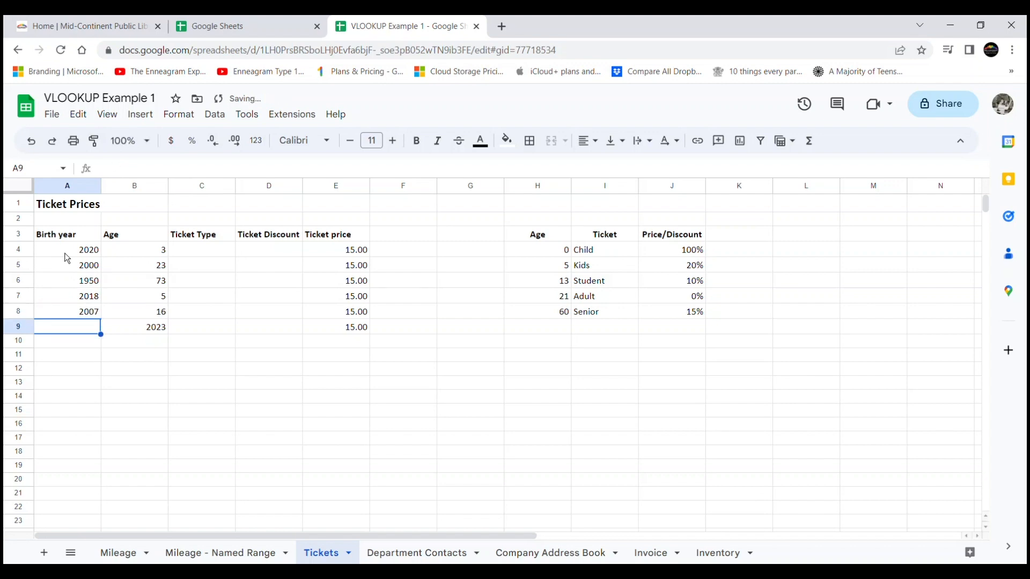
pyautogui.write('2016')
pyautogui.press('Return')
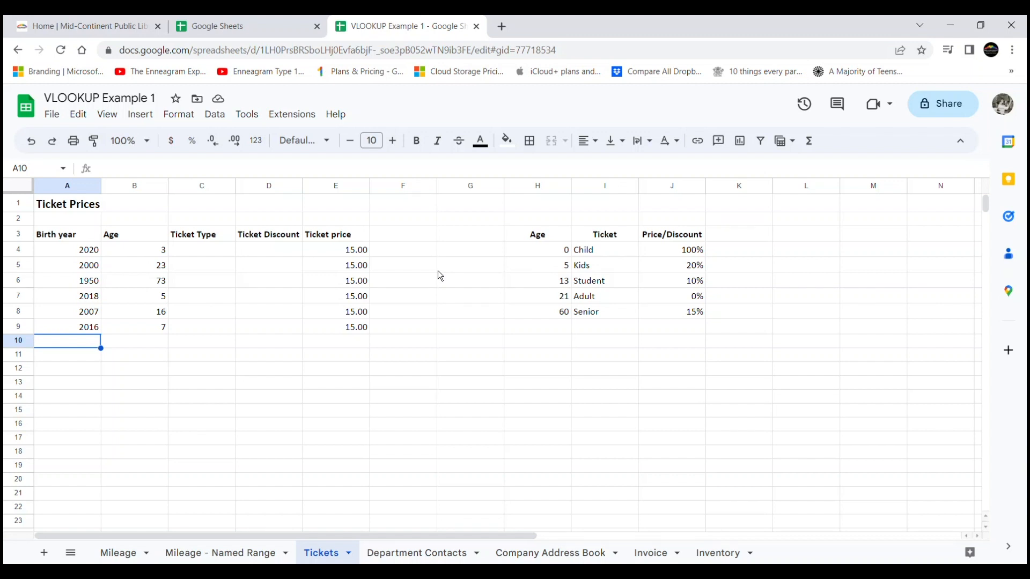
# Step: Start a VLOOKUP formula in C4 with B4 as the search key and H3:J8 as the range
pyautogui.click(203, 251)
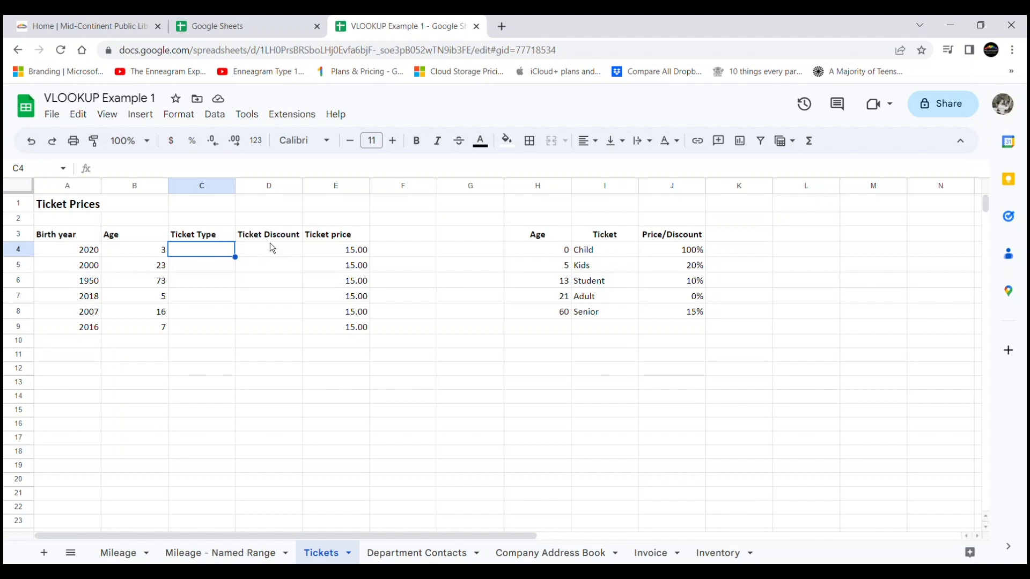
pyautogui.click(811, 143)
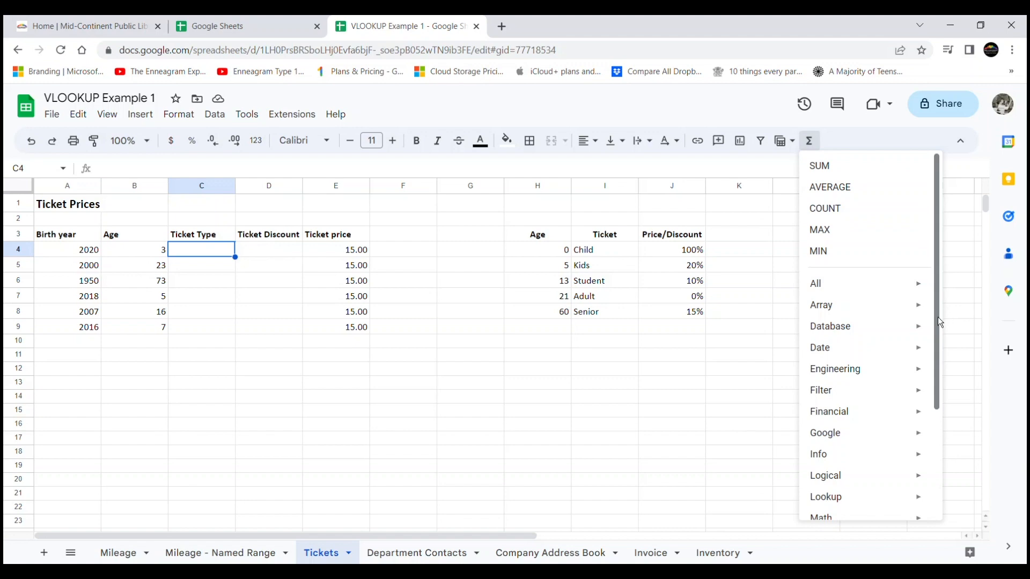
pyautogui.moveTo(938, 317); pyautogui.dragTo(938, 345)
pyautogui.moveTo(850, 465)
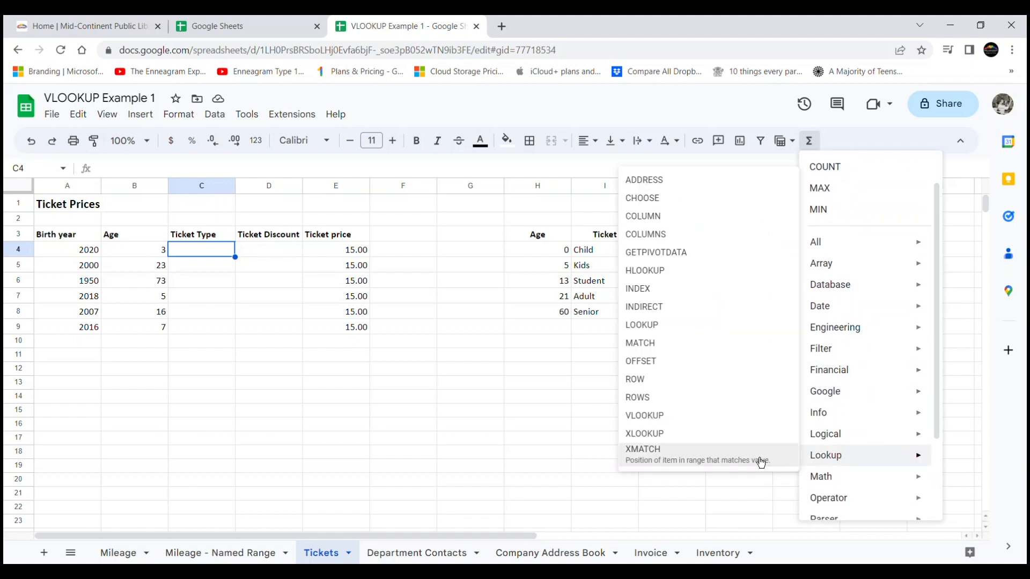
pyautogui.click(655, 416)
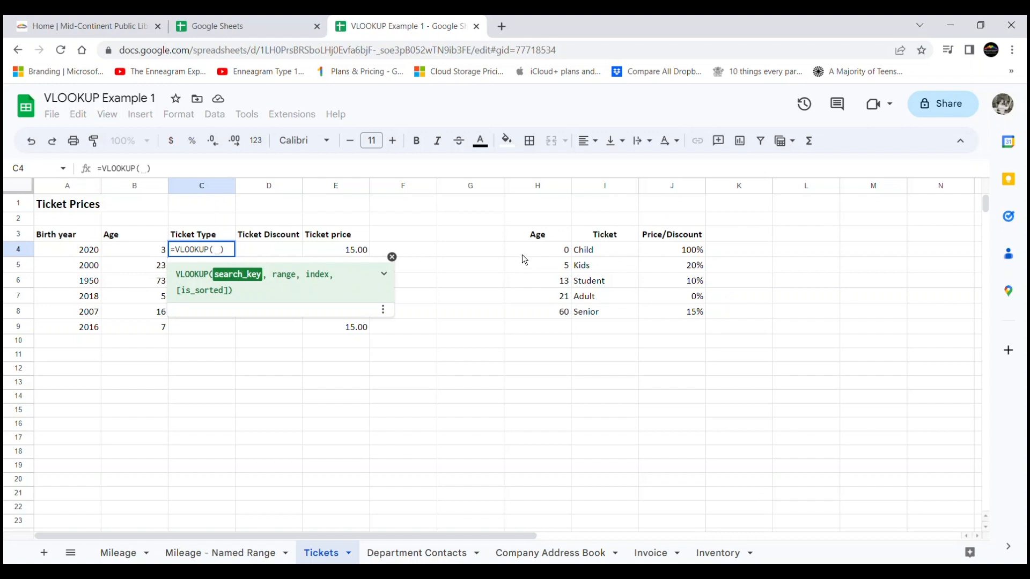
pyautogui.click(130, 252)
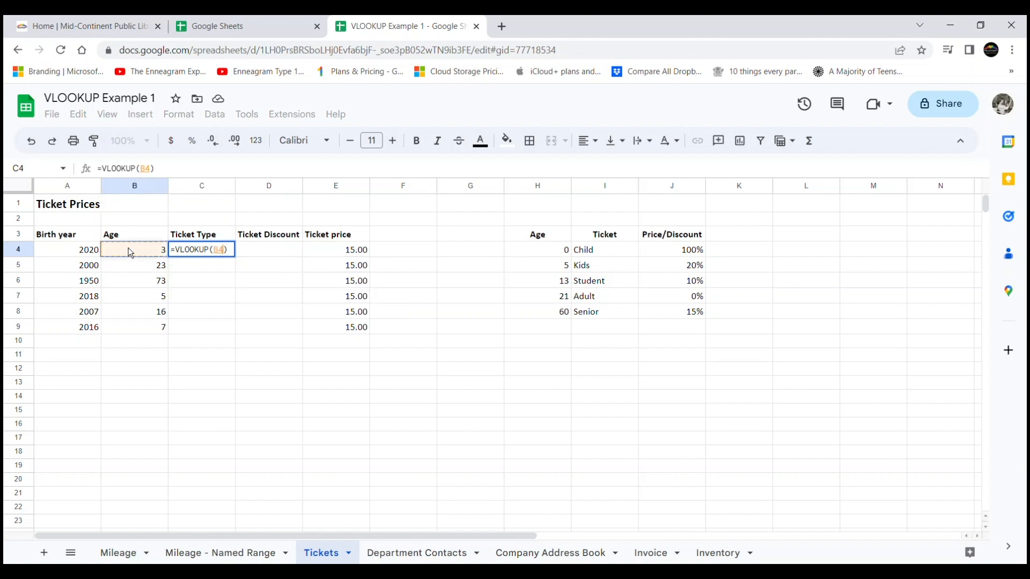
pyautogui.write(',')
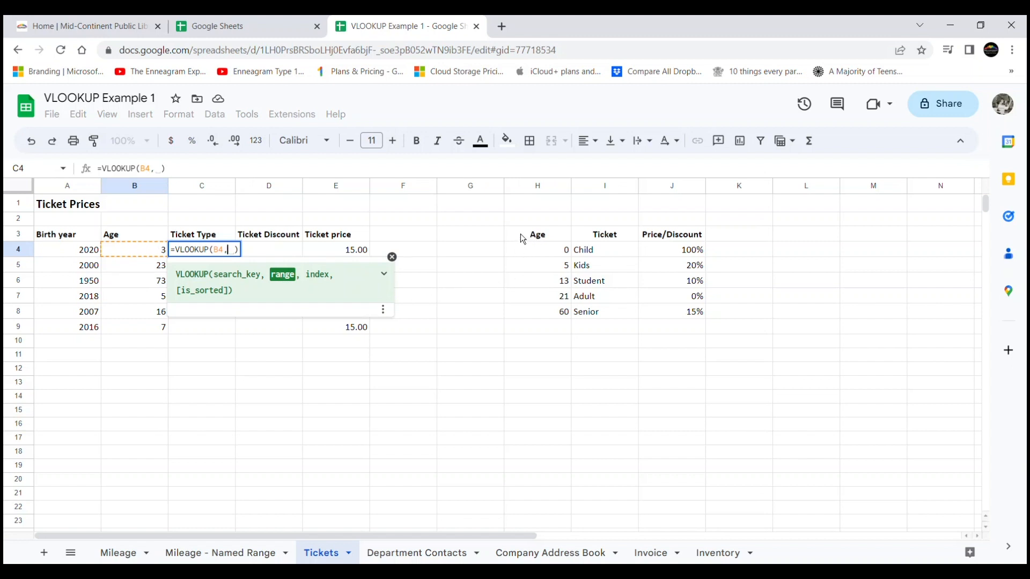
pyautogui.moveTo(523, 239); pyautogui.dragTo(688, 315)
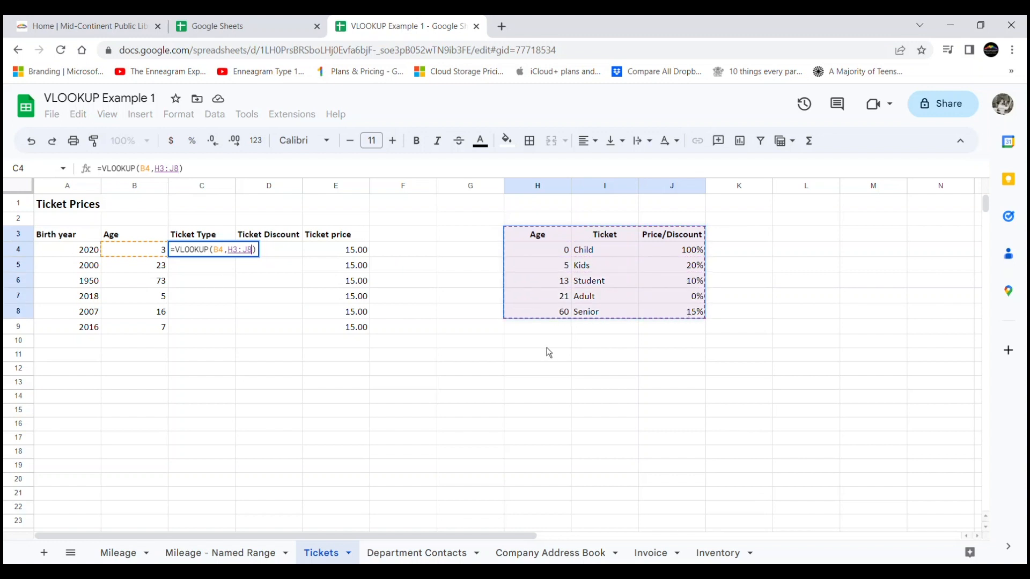
# Step: Make the range in C4's VLOOKUP formula absolute as $H$3:$J$8
pyautogui.click(228, 250)
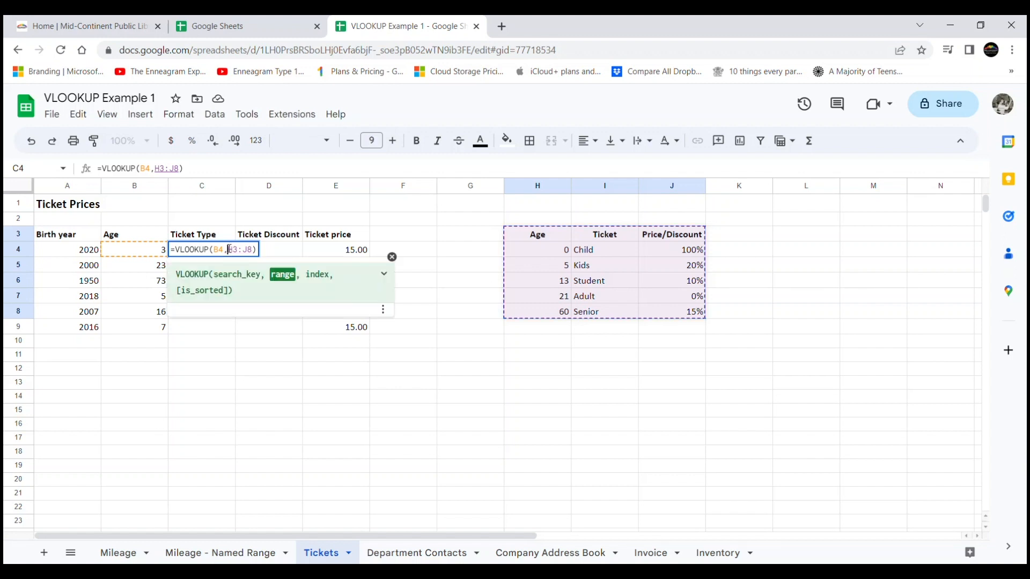
pyautogui.write('$H$')
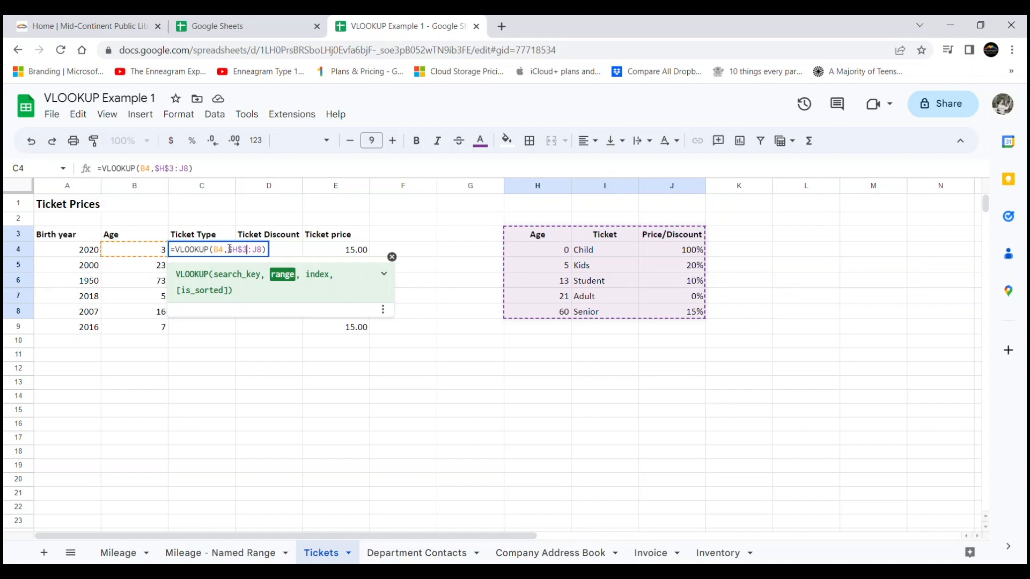
pyautogui.press('Right')
pyautogui.press('Right')
pyautogui.write('$')
pyautogui.press('Right')
pyautogui.write('$')
# Step: Complete C4's VLOOKUP with column index 2 and true for is_sorted, and accept the suggested autofill for the remaining ticket types
pyautogui.write(',')
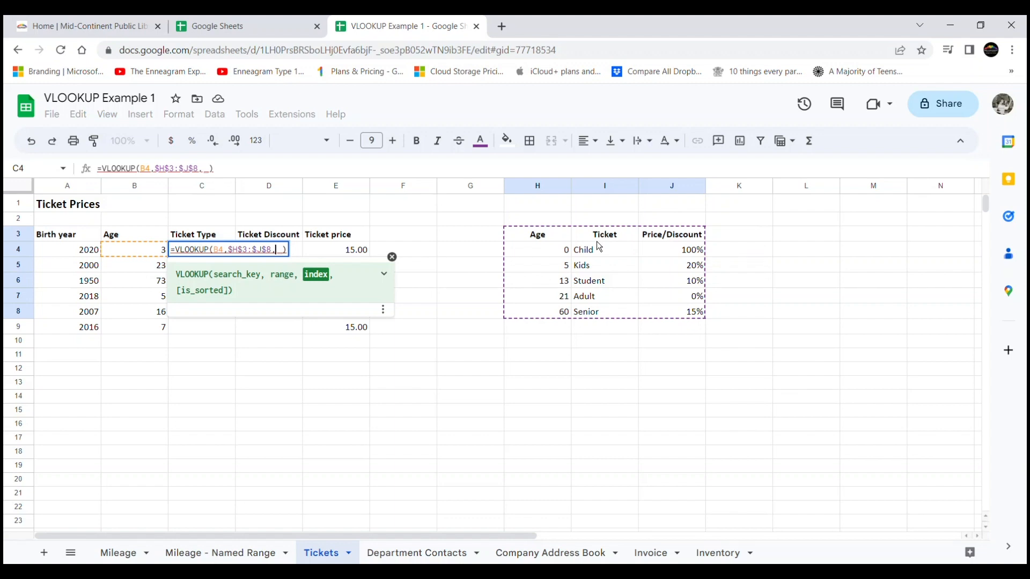
pyautogui.write('2')
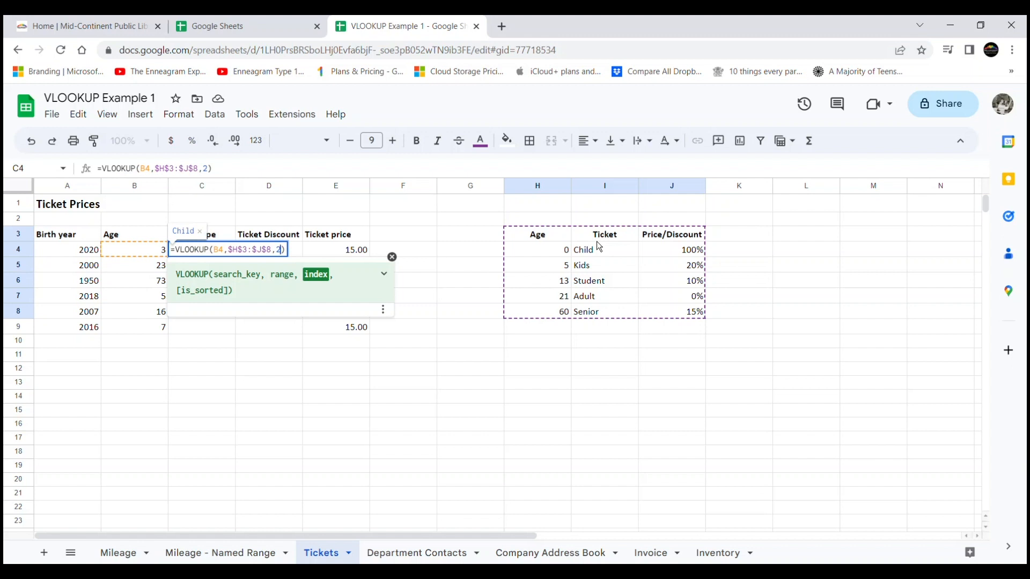
pyautogui.write(',')
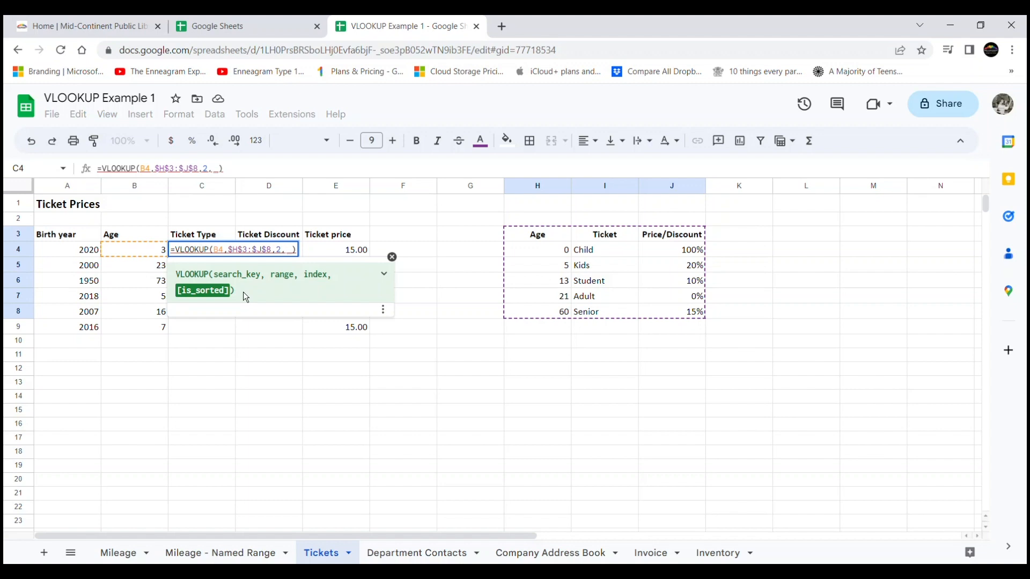
pyautogui.write('tru')
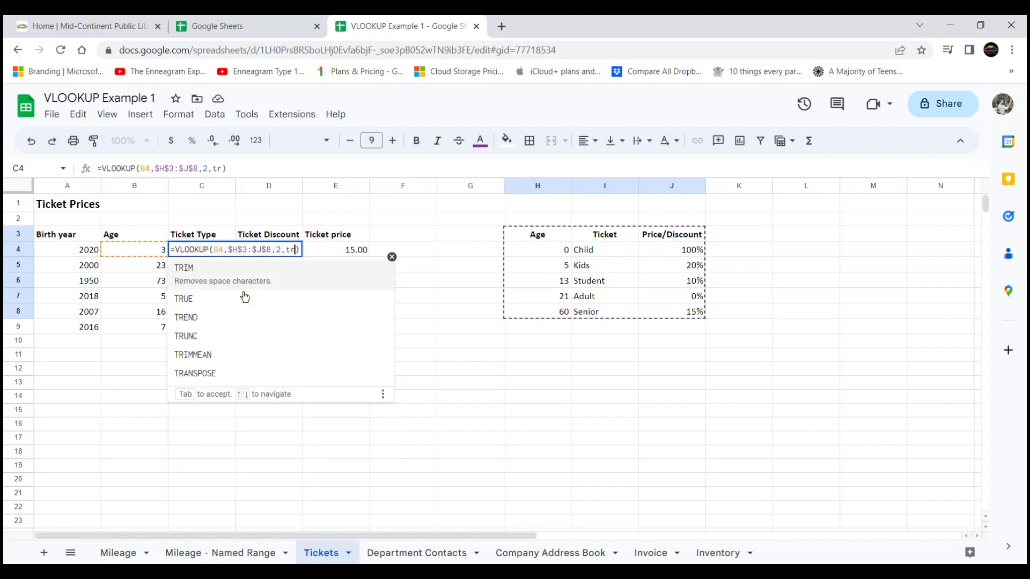
pyautogui.press('Tab')
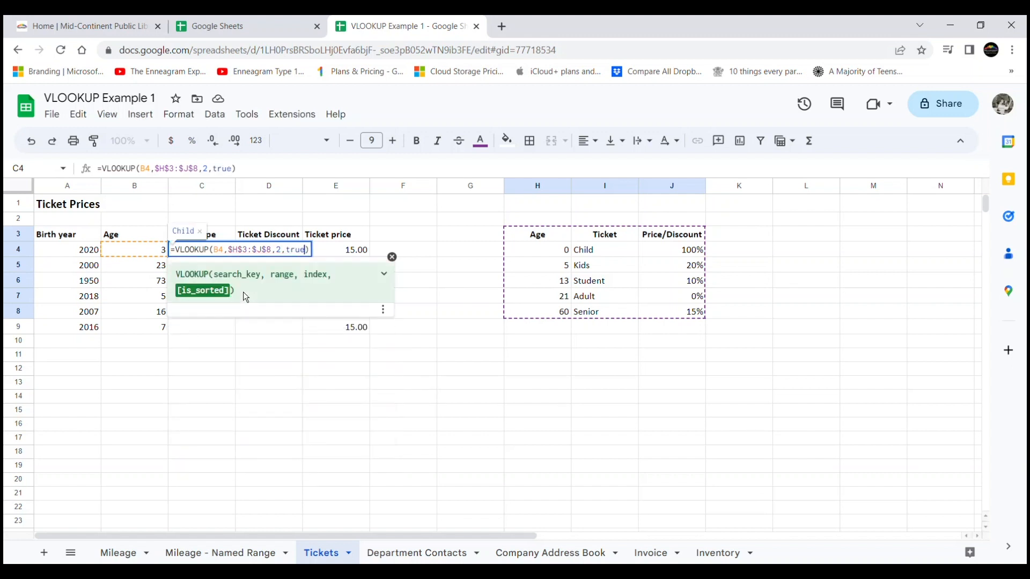
pyautogui.press('Return')
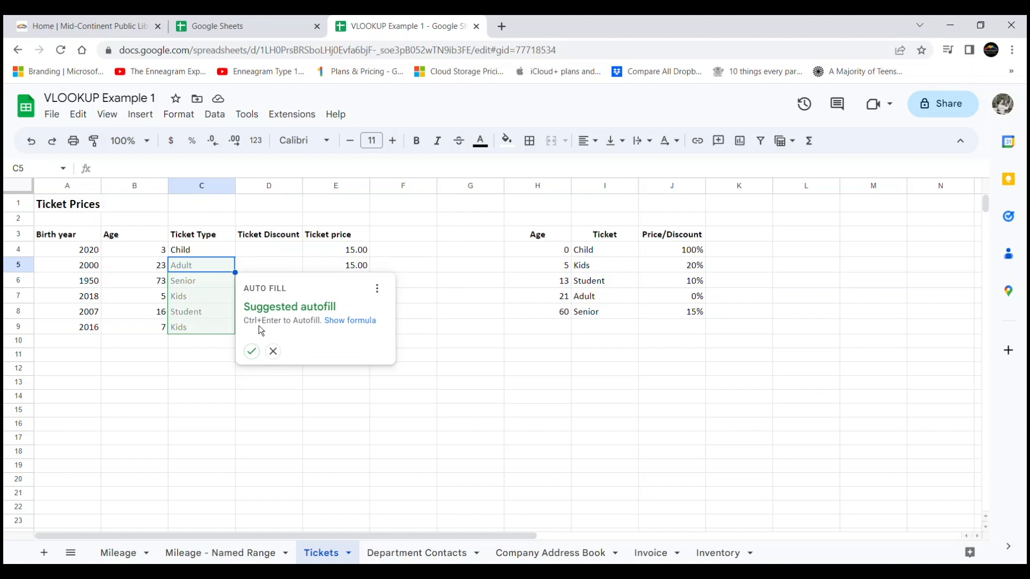
pyautogui.click(252, 352)
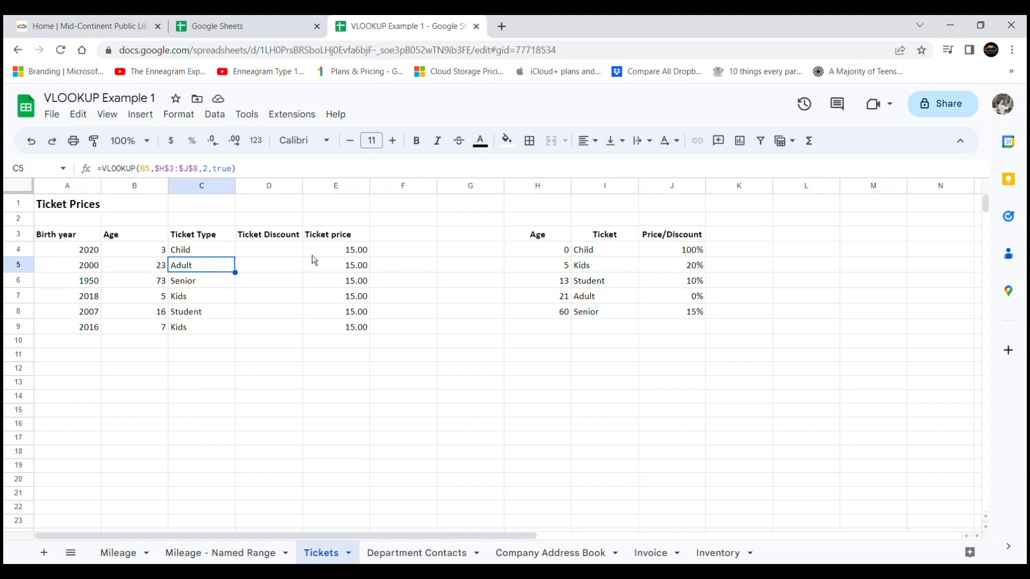
# Step: Start a VLOOKUP formula in D4 under Ticket Discount with search key B4 and range H3:J8
pyautogui.click(268, 253)
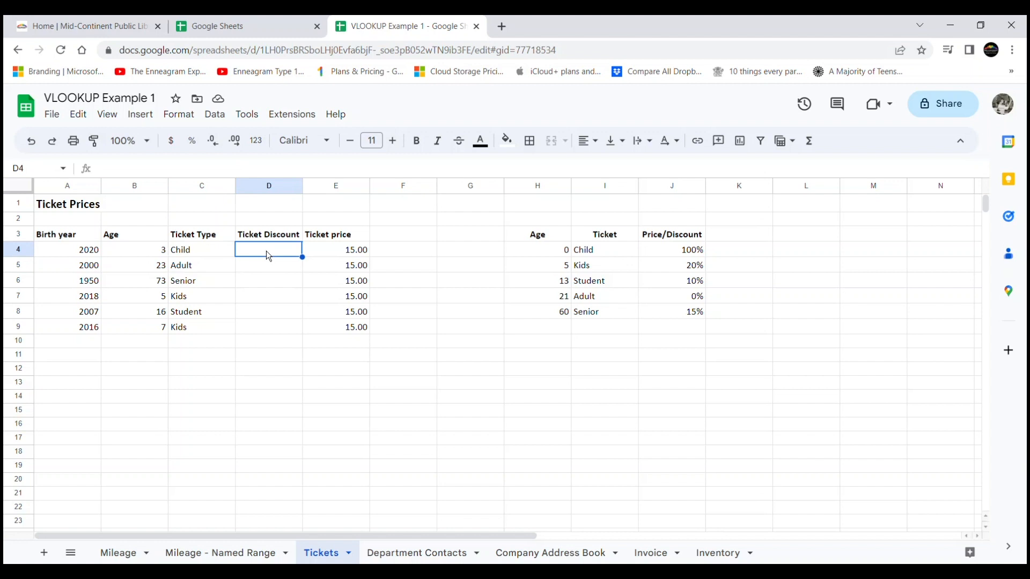
pyautogui.click(333, 251)
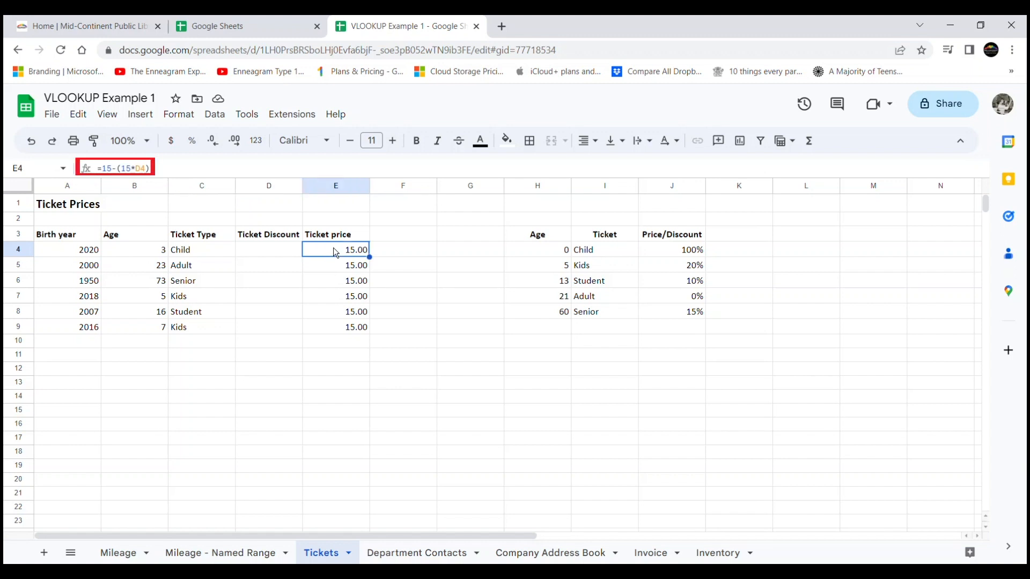
pyautogui.click(285, 252)
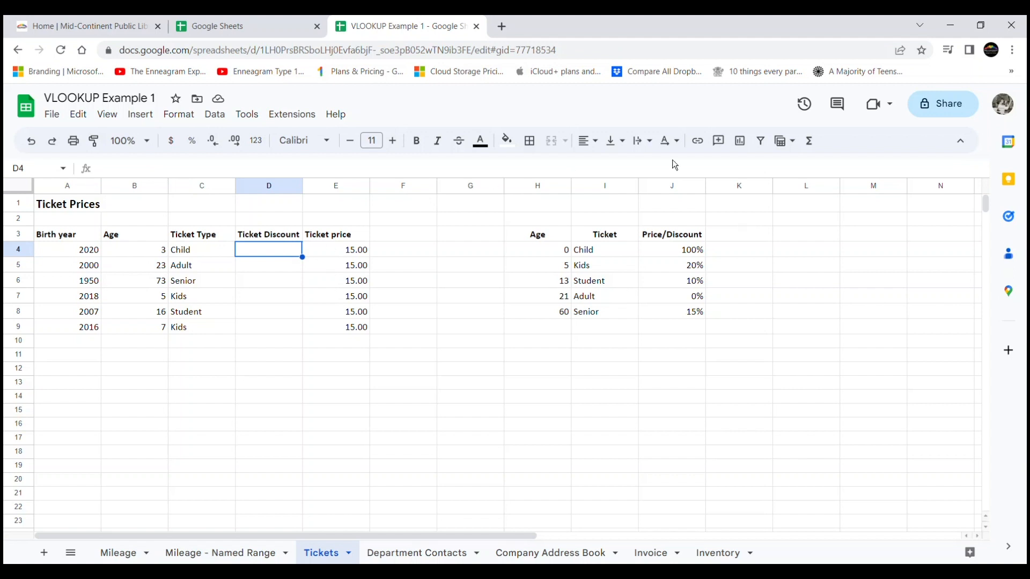
pyautogui.click(809, 142)
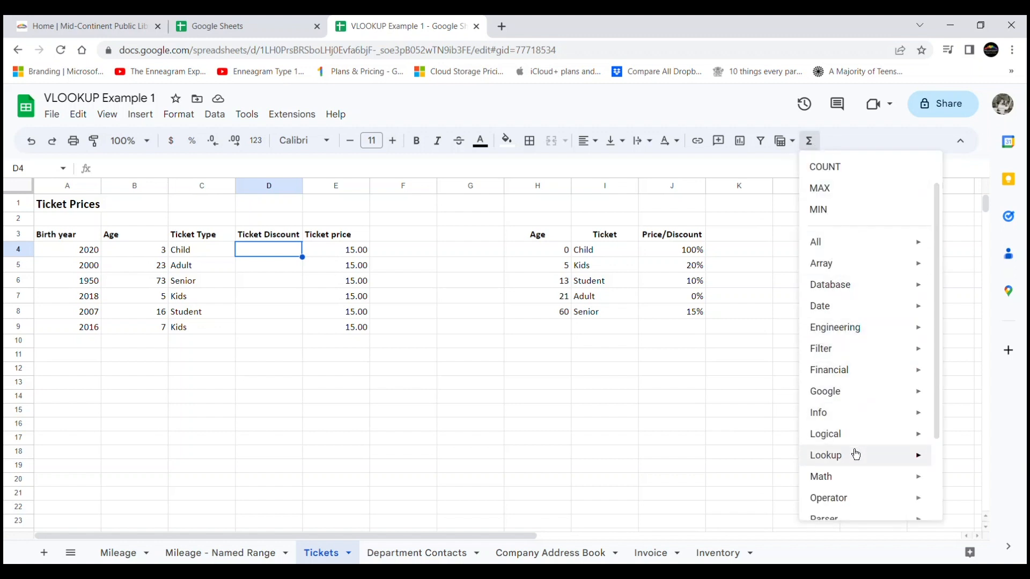
pyautogui.moveTo(853, 456)
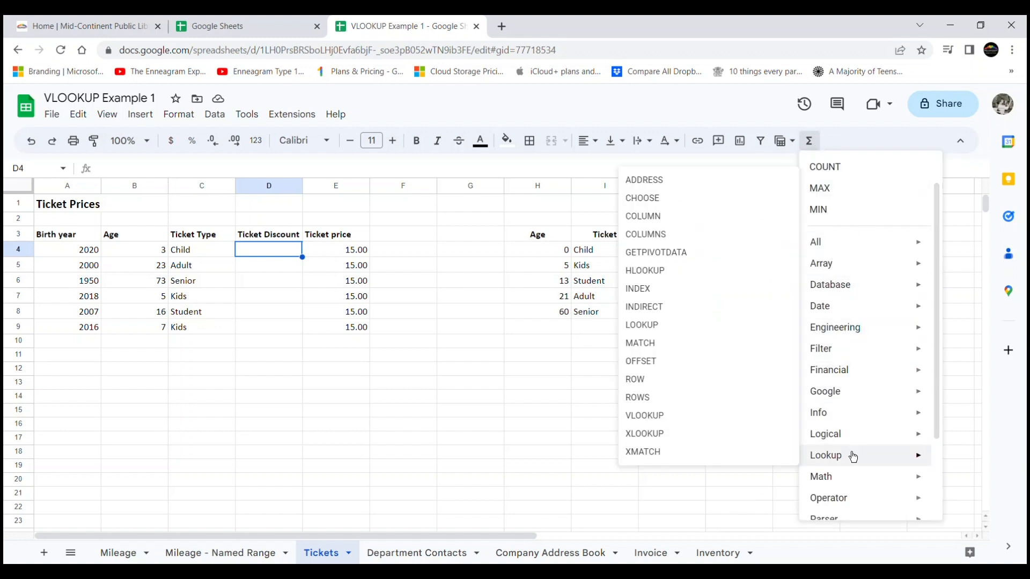
pyautogui.click(681, 418)
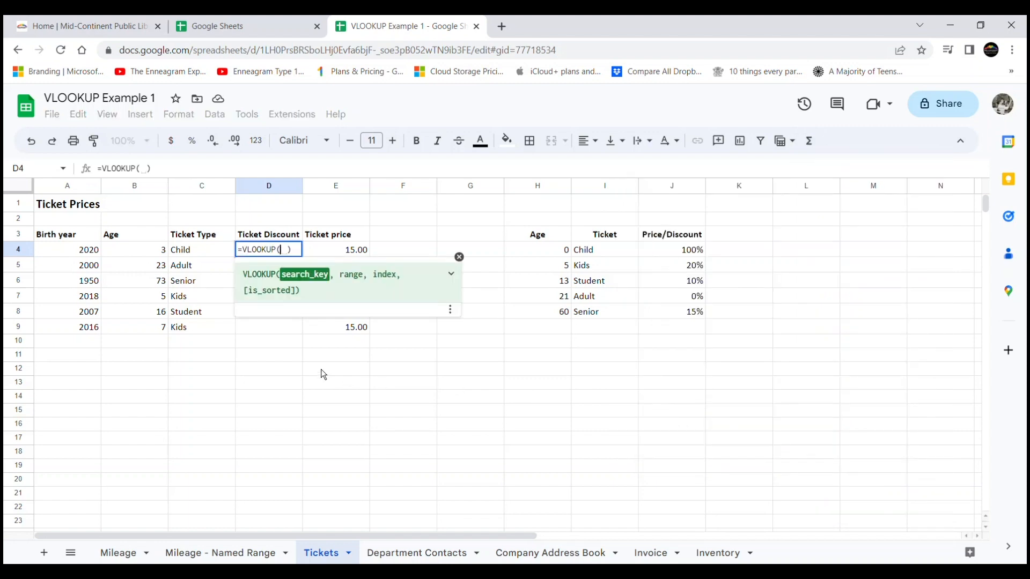
pyautogui.click(148, 250)
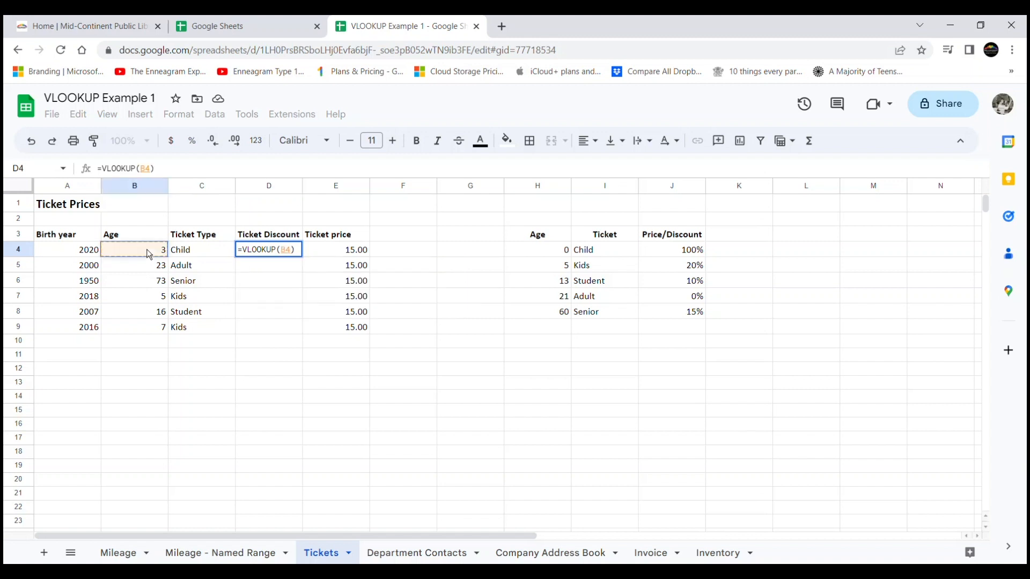
pyautogui.write(',')
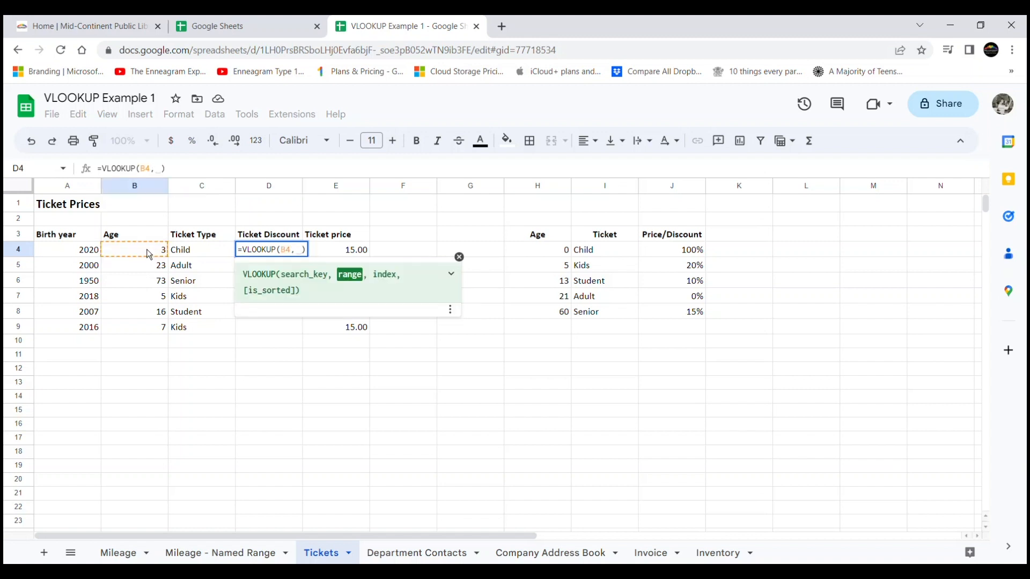
pyautogui.click(531, 236)
pyautogui.moveTo(531, 236); pyautogui.dragTo(657, 311)
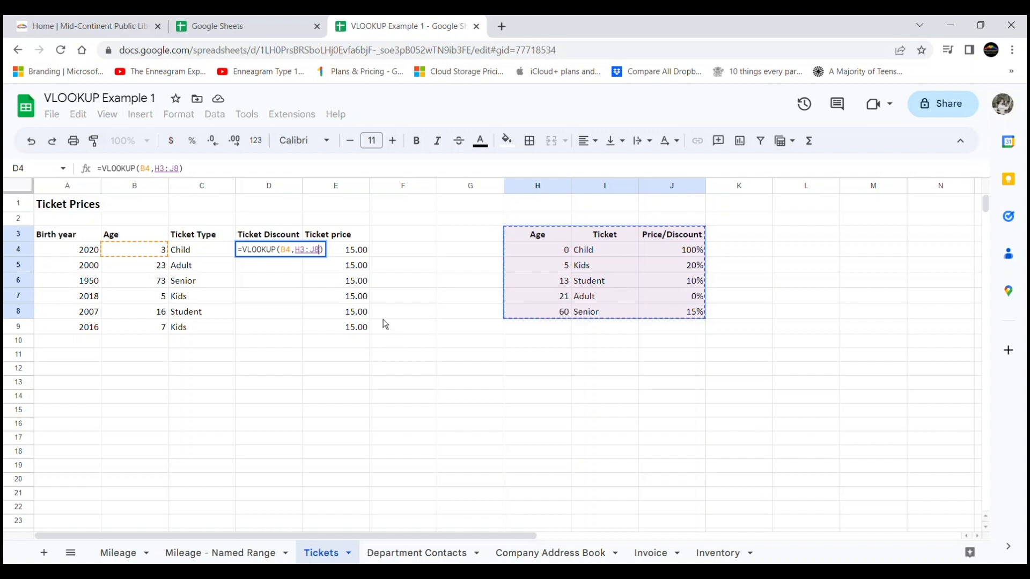
# Step: Make the range in D4's VLOOKUP formula absolute as $H$3:$J$8
pyautogui.click(296, 249)
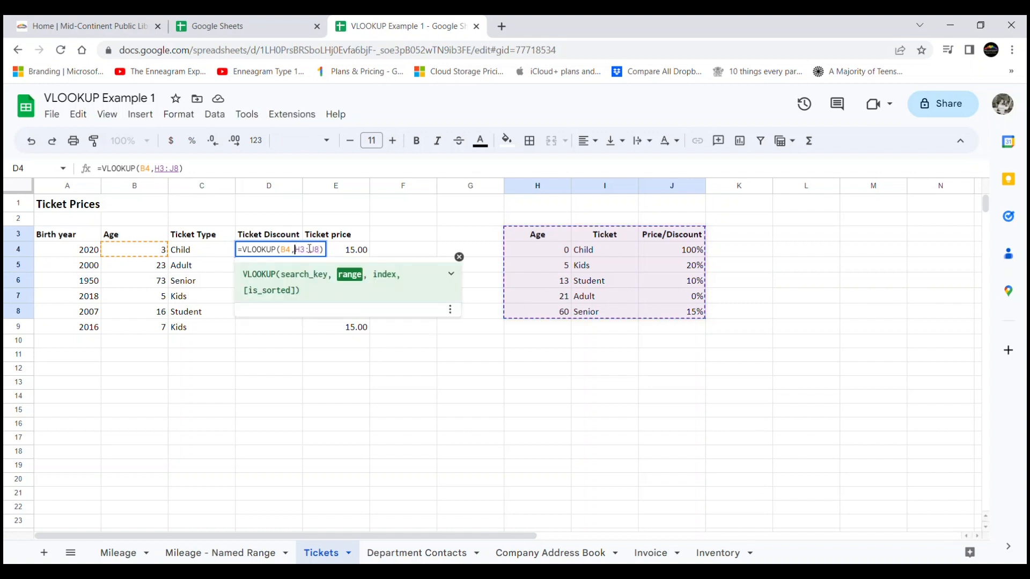
pyautogui.write('$')
pyautogui.press('Right')
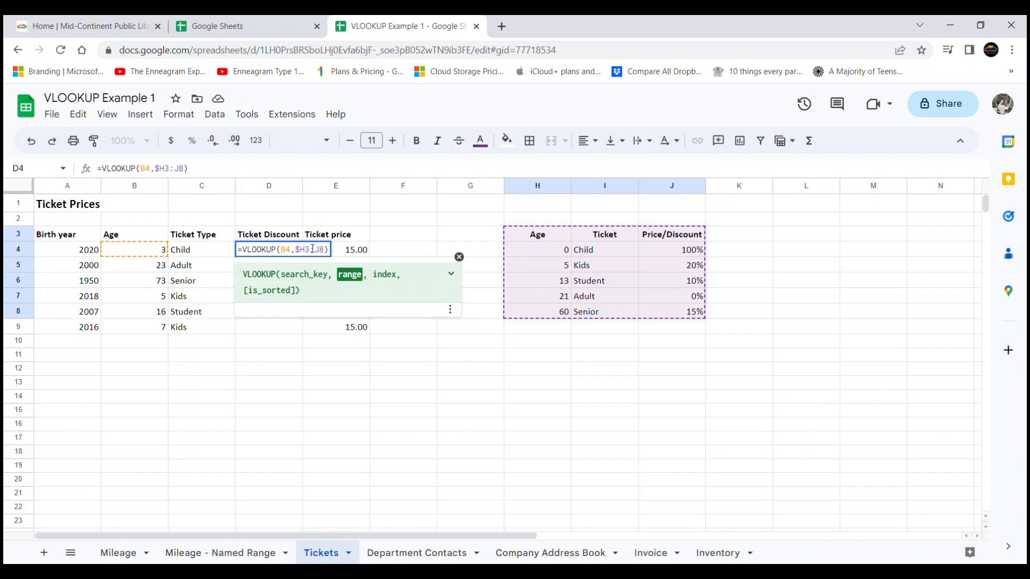
pyautogui.write('$')
pyautogui.press('Right')
pyautogui.write('$')
pyautogui.press('Right')
pyautogui.write('$8')
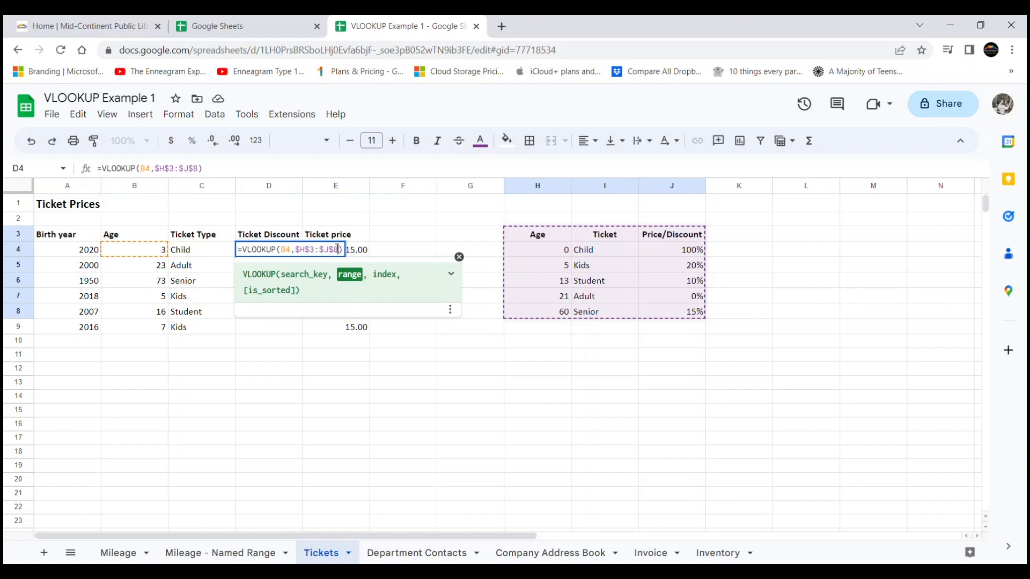
# Step: Complete D4's VLOOKUP with column index 3 and true for is_sorted, and accept the suggested autofill for the remaining ticket discounts
pyautogui.write(',')
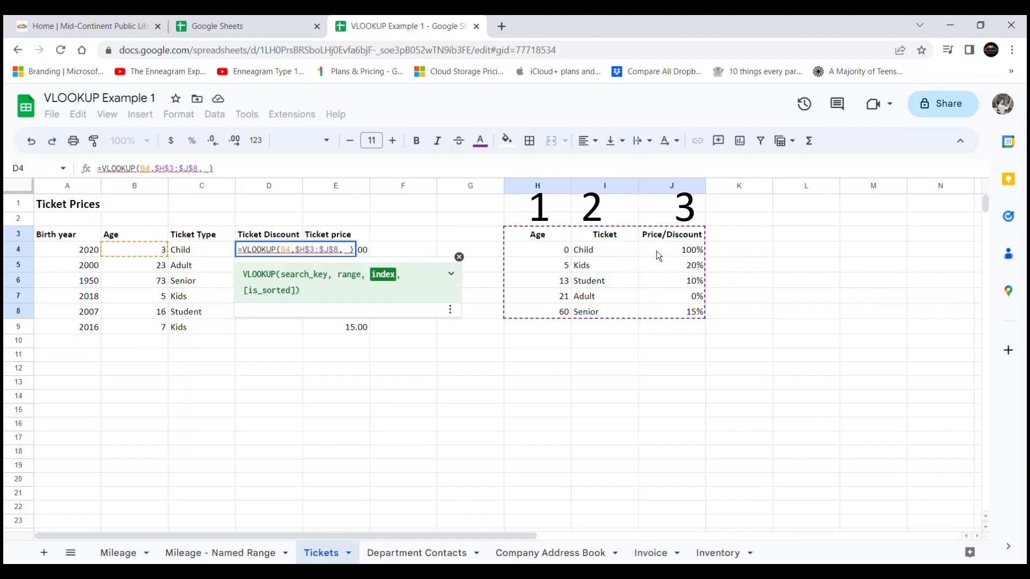
pyautogui.write('3,')
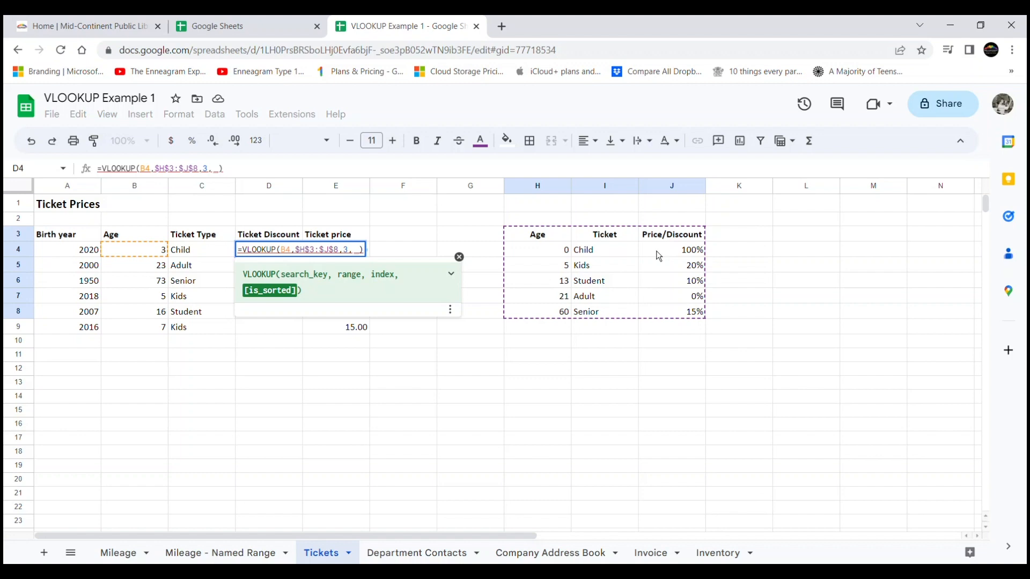
pyautogui.write('true')
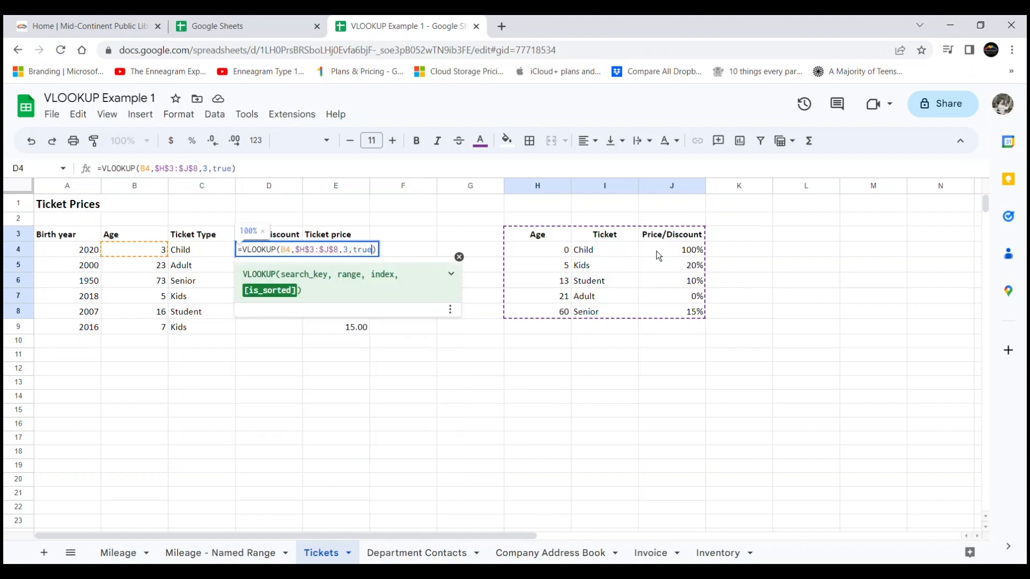
pyautogui.press('Return')
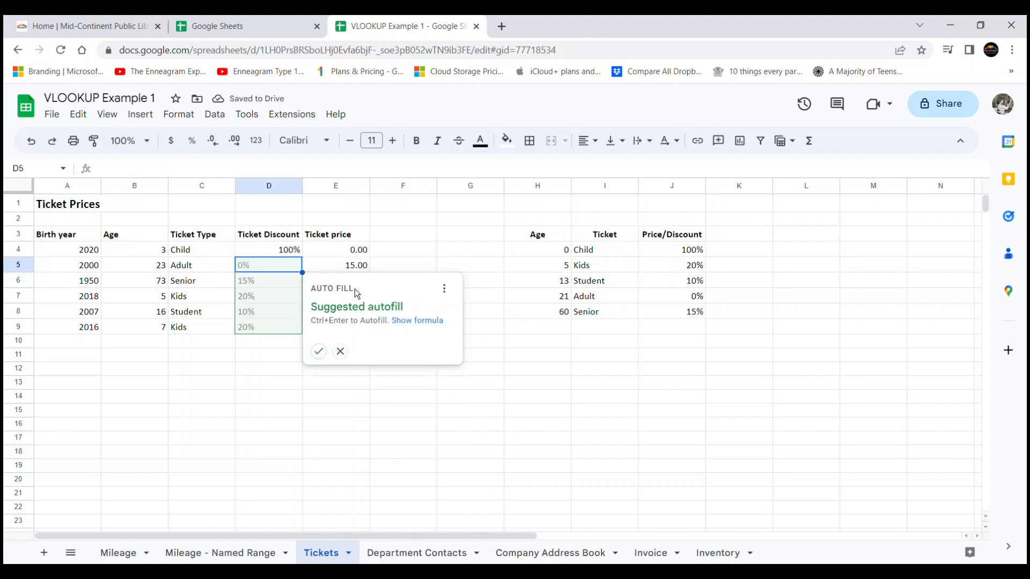
pyautogui.click(319, 352)
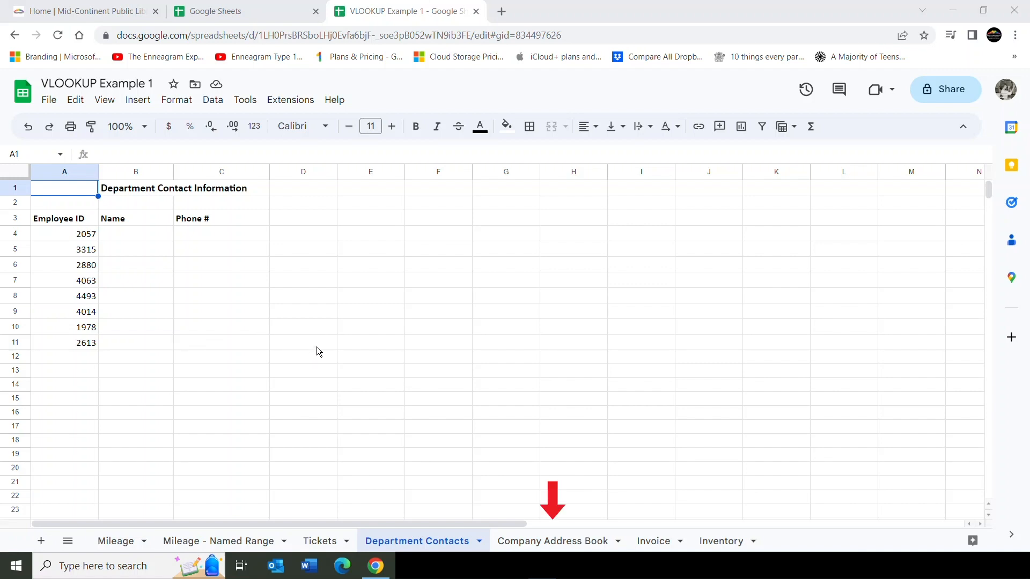
# Step: Check the Company Address Book sheet, and on Department Contacts start a VLOOKUP formula in B4 under Name with search key A4
pyautogui.click(540, 541)
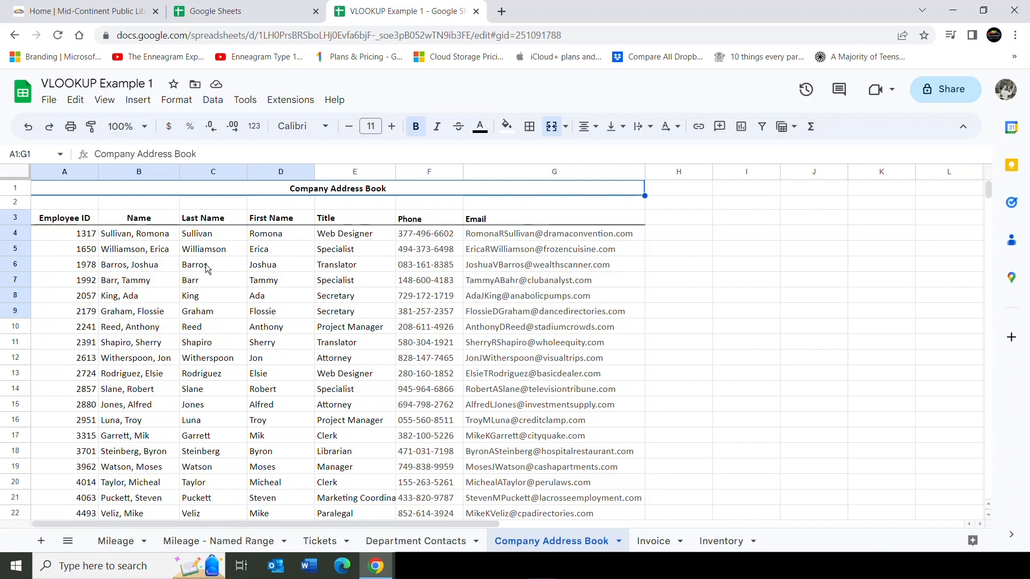
pyautogui.click(412, 538)
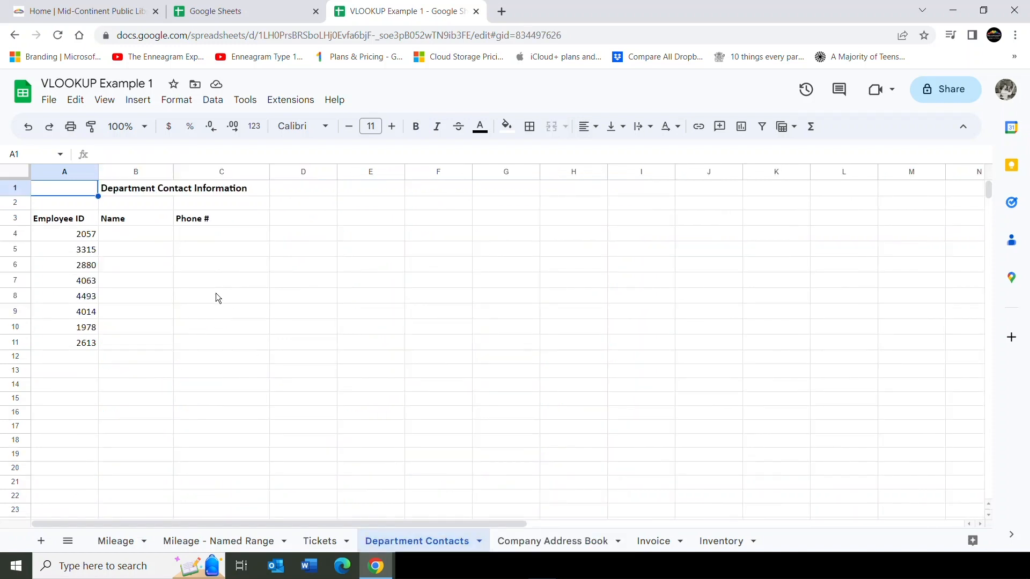
pyautogui.click(123, 239)
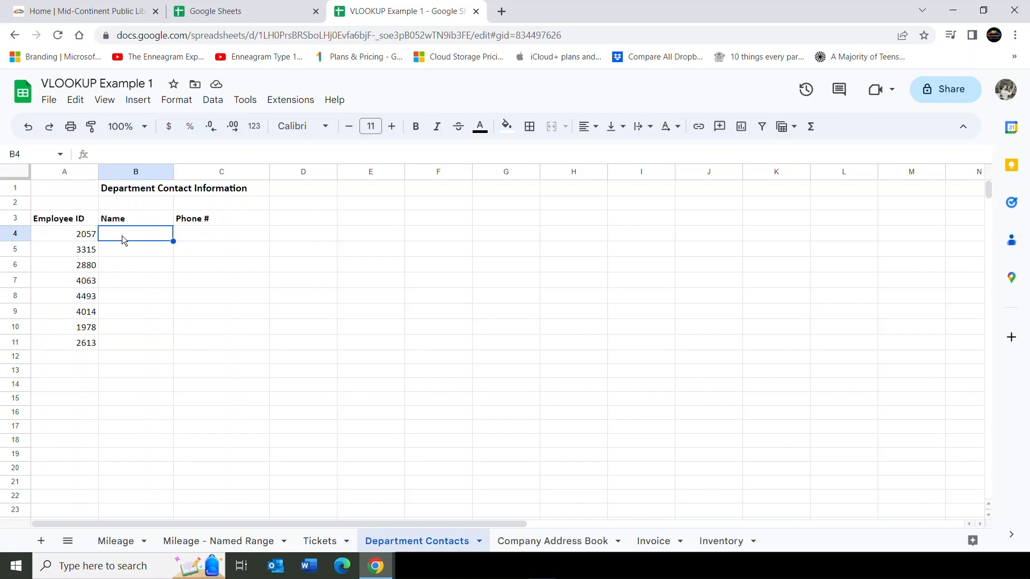
pyautogui.click(812, 128)
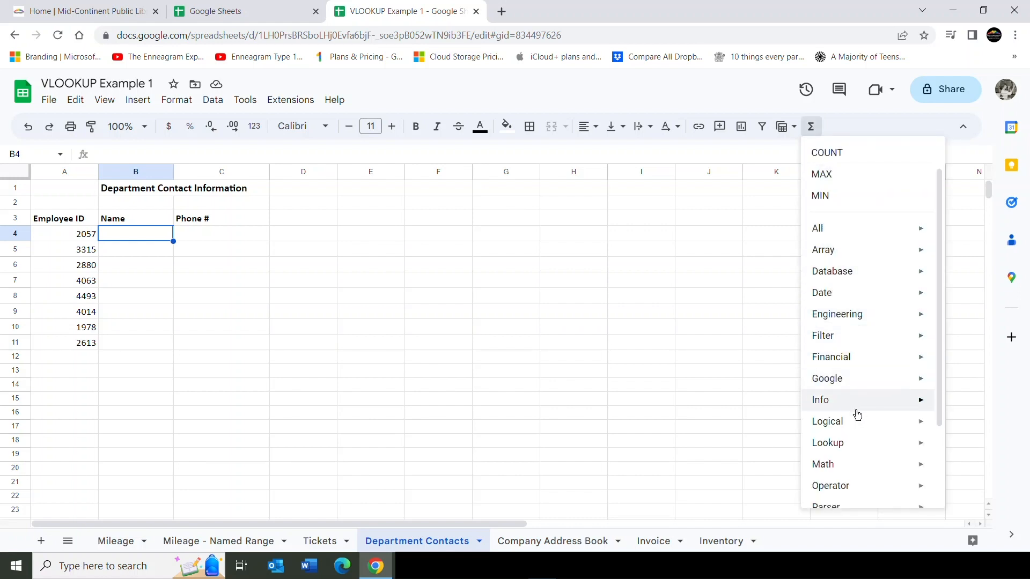
pyautogui.moveTo(858, 435)
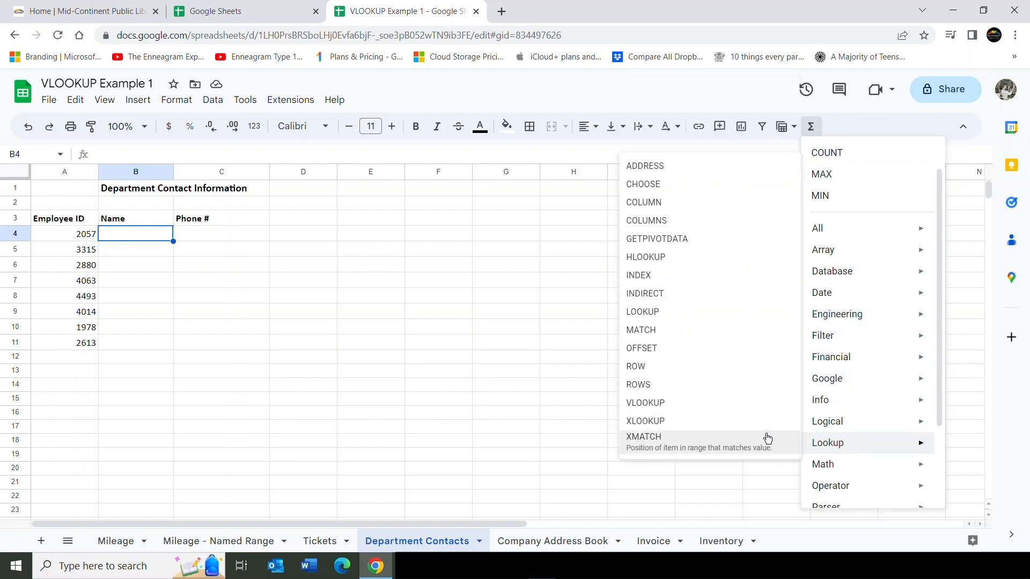
pyautogui.click(667, 403)
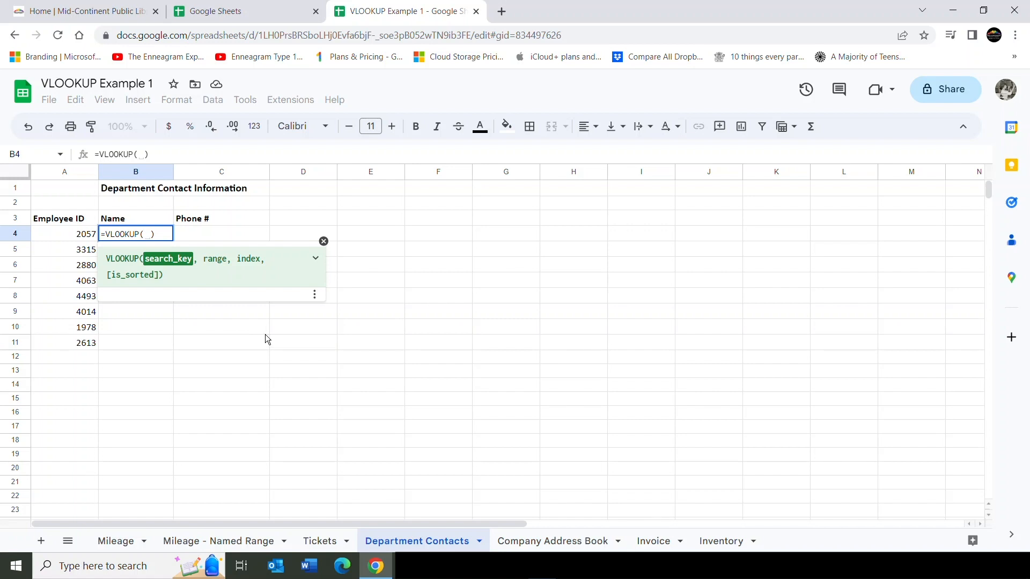
pyautogui.click(61, 235)
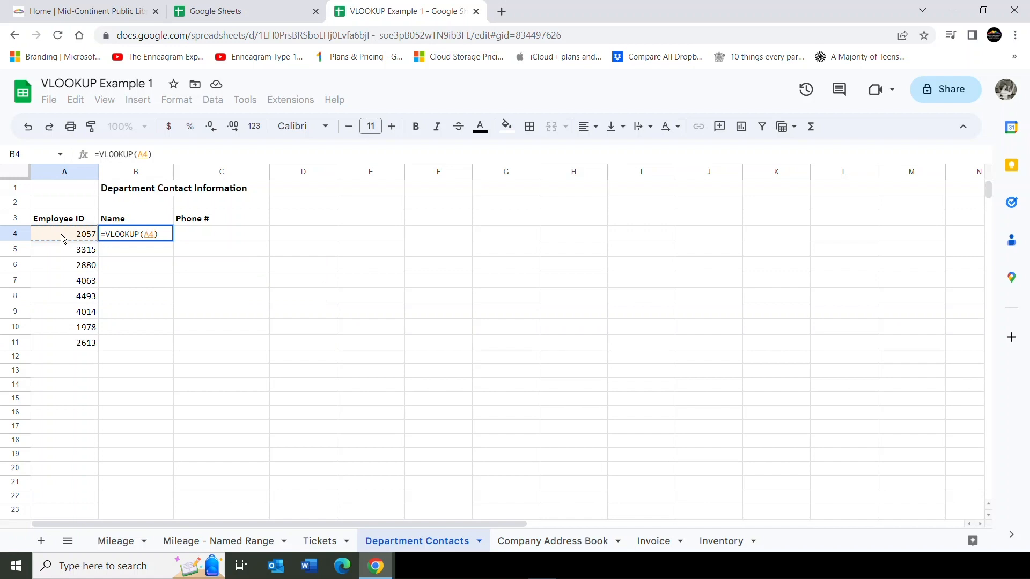
pyautogui.write(',')
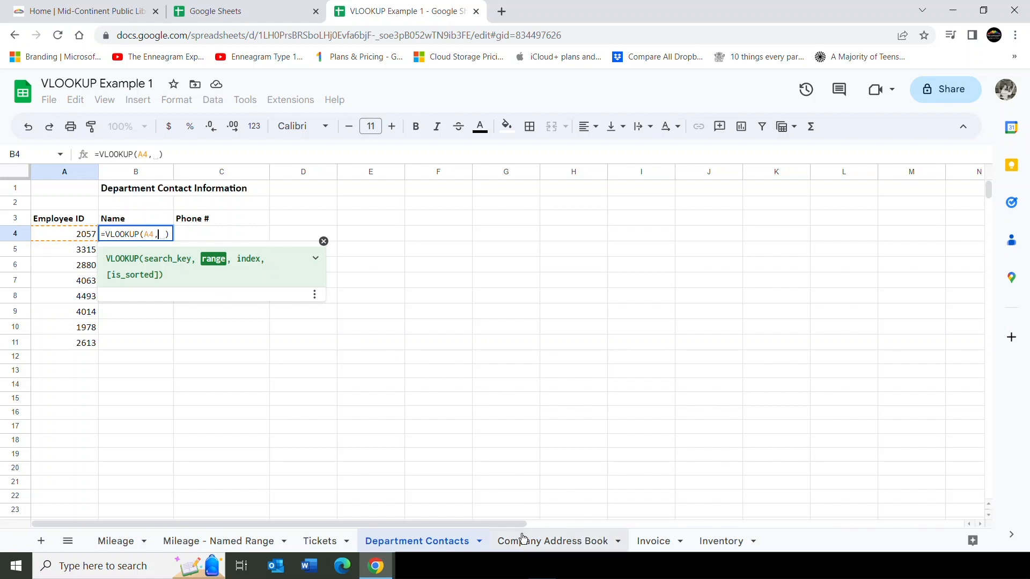
# Step: Complete B4's VLOOKUP with range A3:G23 from the Company Address Book sheet and column index 2
pyautogui.click(548, 542)
pyautogui.click(56, 217)
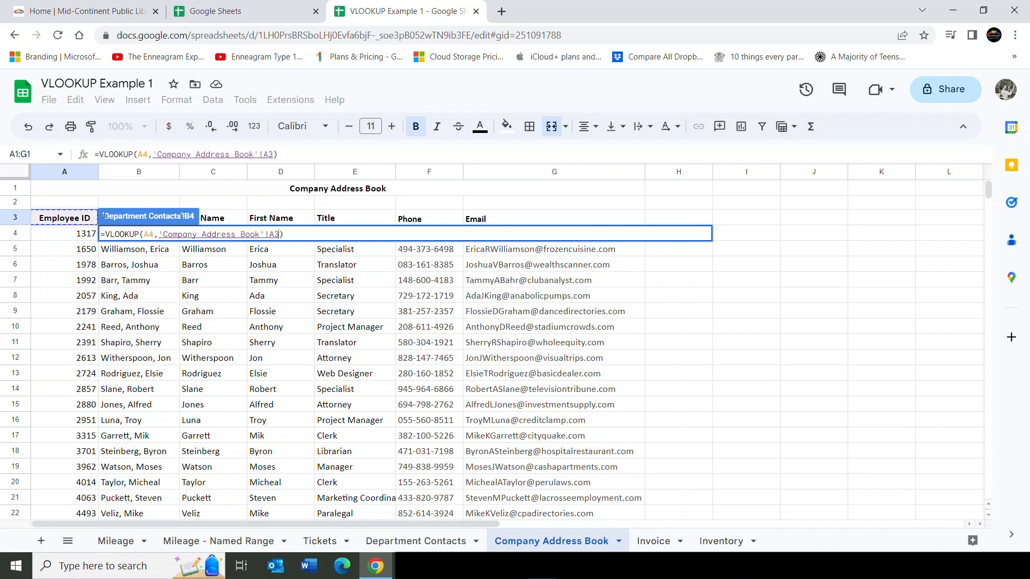
pyautogui.moveTo(56, 217)
pyautogui.mouseDown()
pyautogui.moveTo(462, 270)
pyautogui.moveTo(459, 430)
pyautogui.moveTo(512, 483)
pyautogui.moveTo(518, 533)
pyautogui.moveTo(550, 396)
pyautogui.mouseUp()
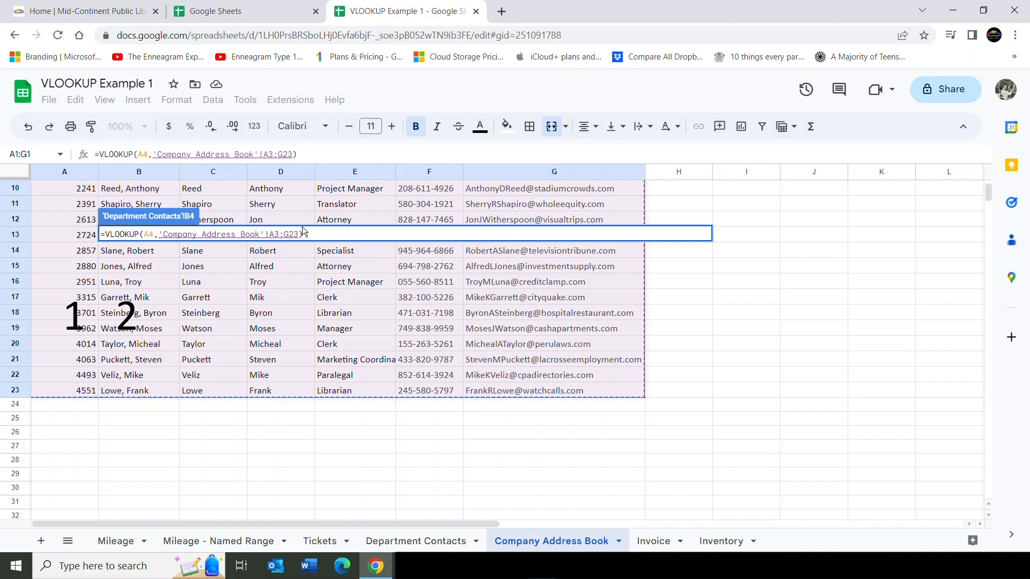
pyautogui.write(', ')
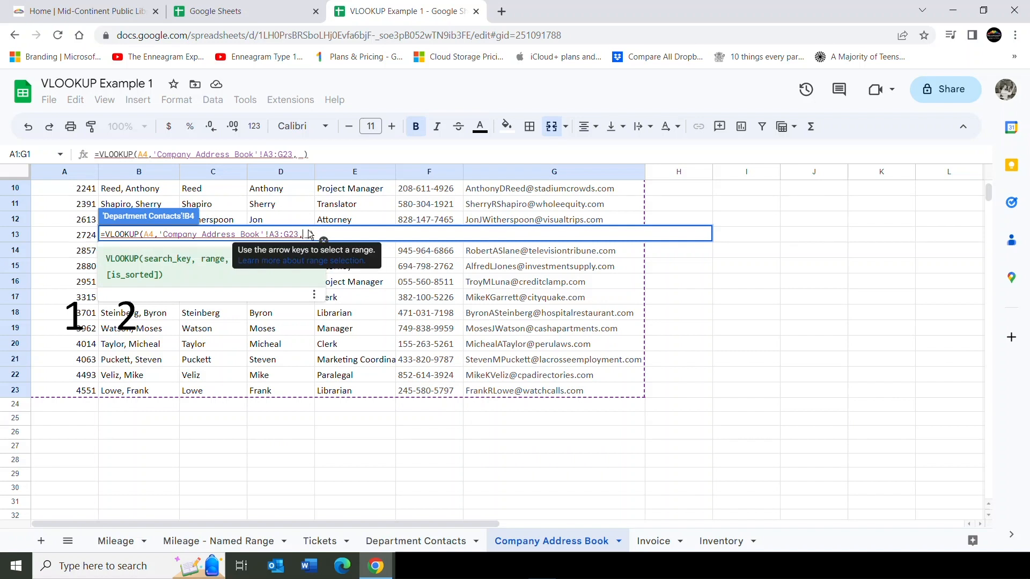
pyautogui.write('2')
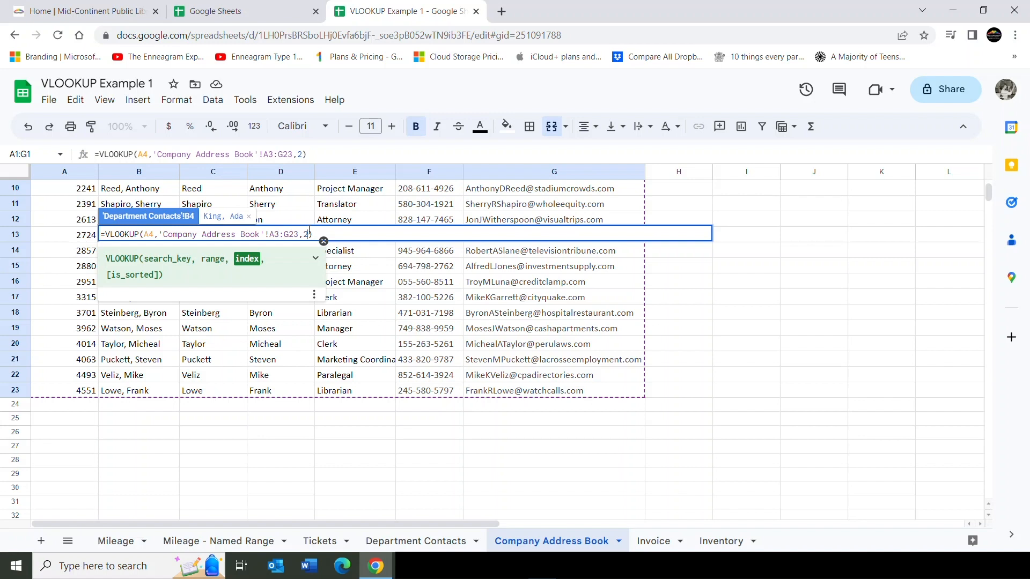
pyautogui.press('Return')
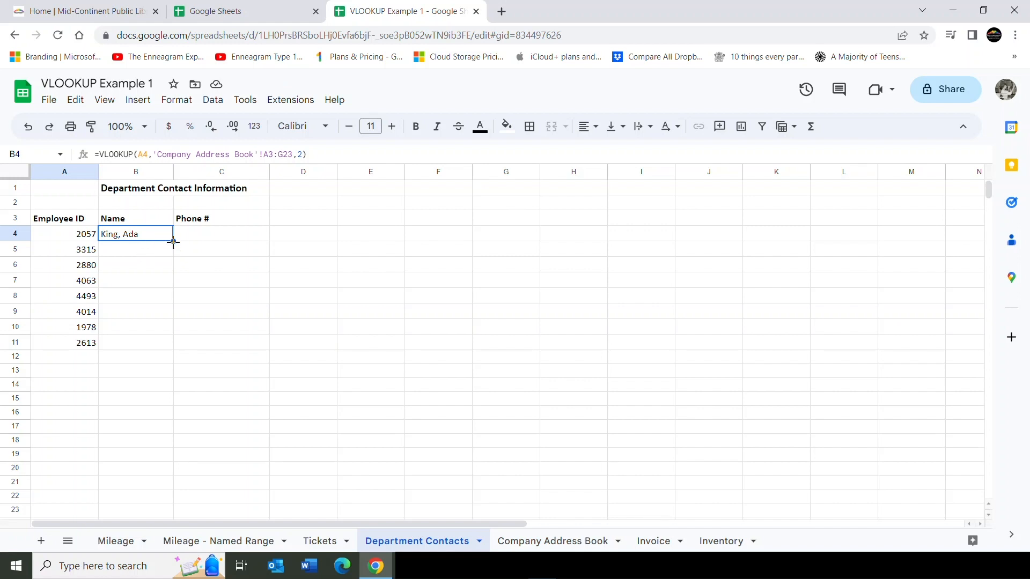
# Step: Fill the name lookup down B4:B11, accepting the suggested formula with absolute range $A$3:$G$23 and FALSE, and inspect B4's formula
pyautogui.moveTo(172, 242); pyautogui.dragTo(167, 346)
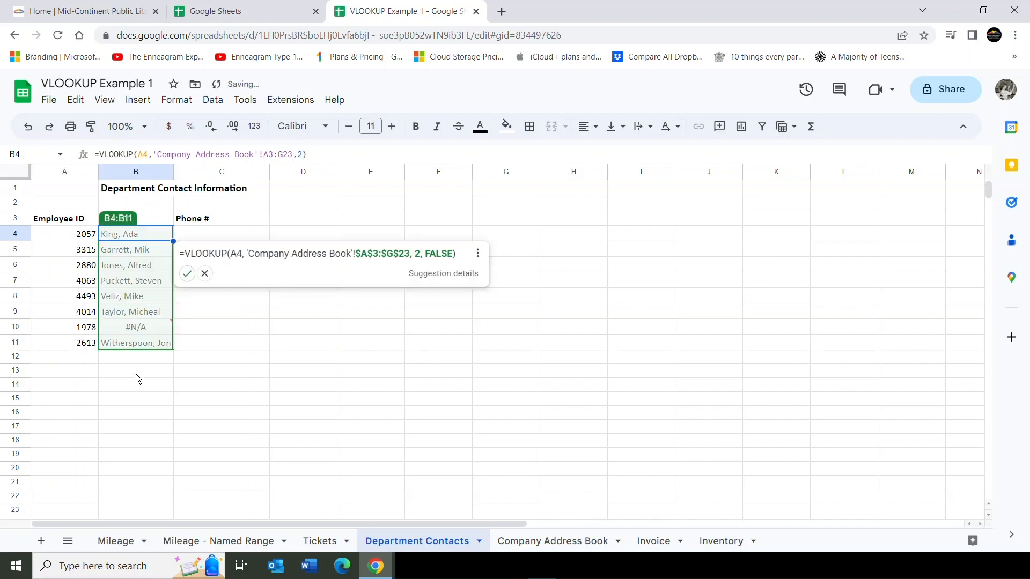
pyautogui.click(186, 274)
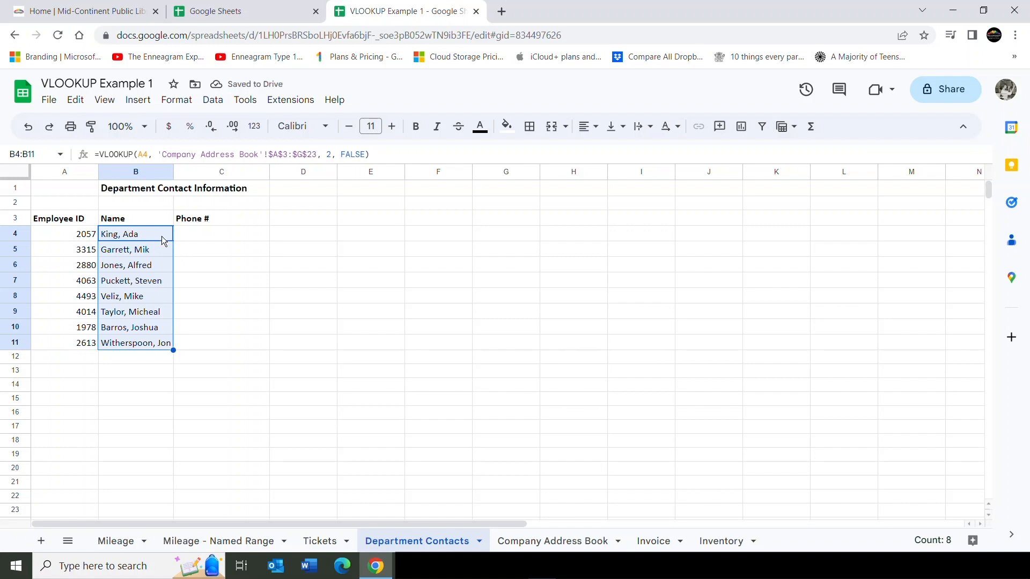
pyautogui.click(191, 237)
pyautogui.click(145, 239)
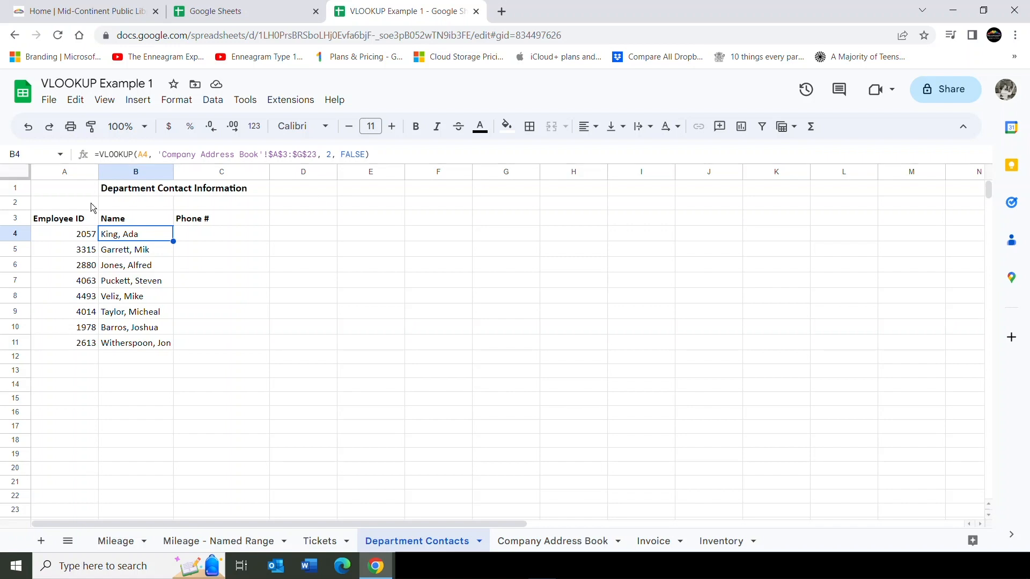
# Step: Start a VLOOKUP formula in C4 under Phone # with search key A4
pyautogui.click(216, 238)
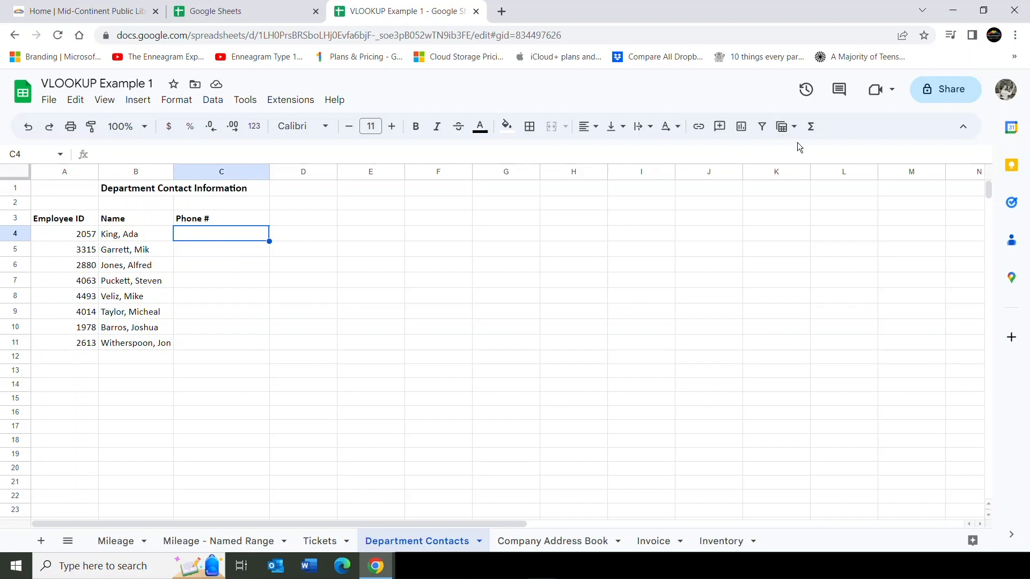
pyautogui.click(812, 129)
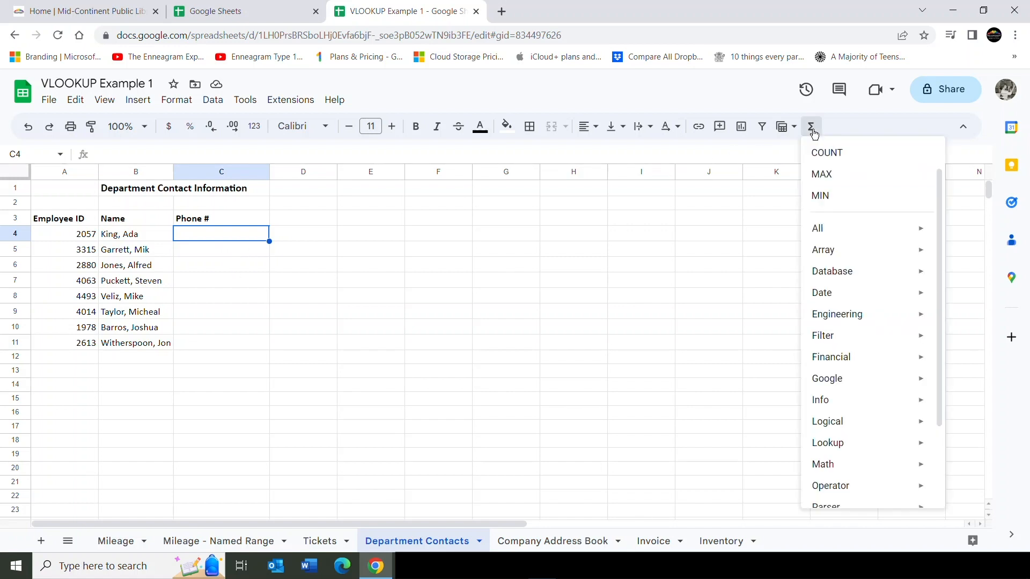
pyautogui.moveTo(862, 445)
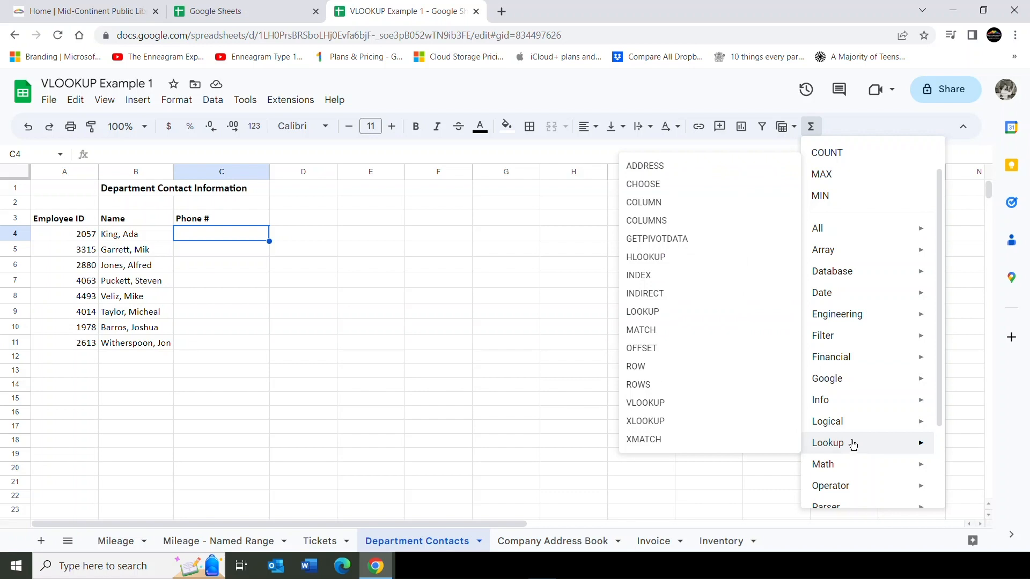
pyautogui.click(646, 403)
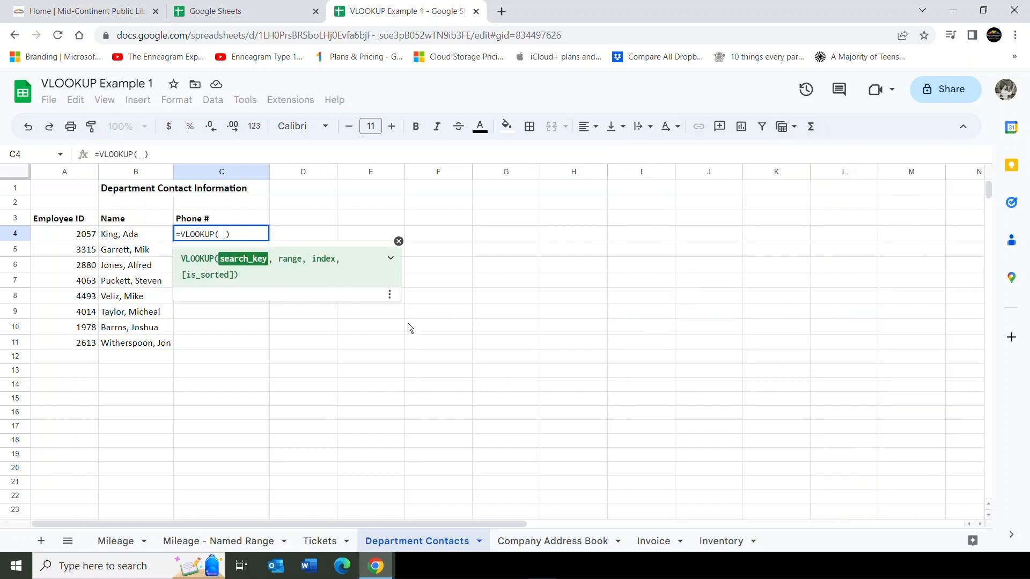
pyautogui.click(67, 232)
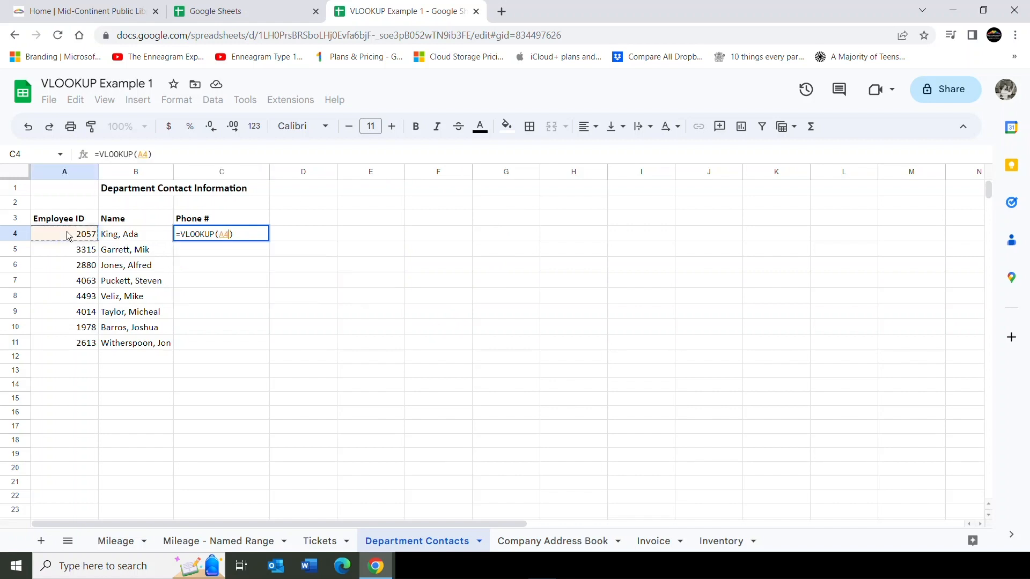
pyautogui.write(',')
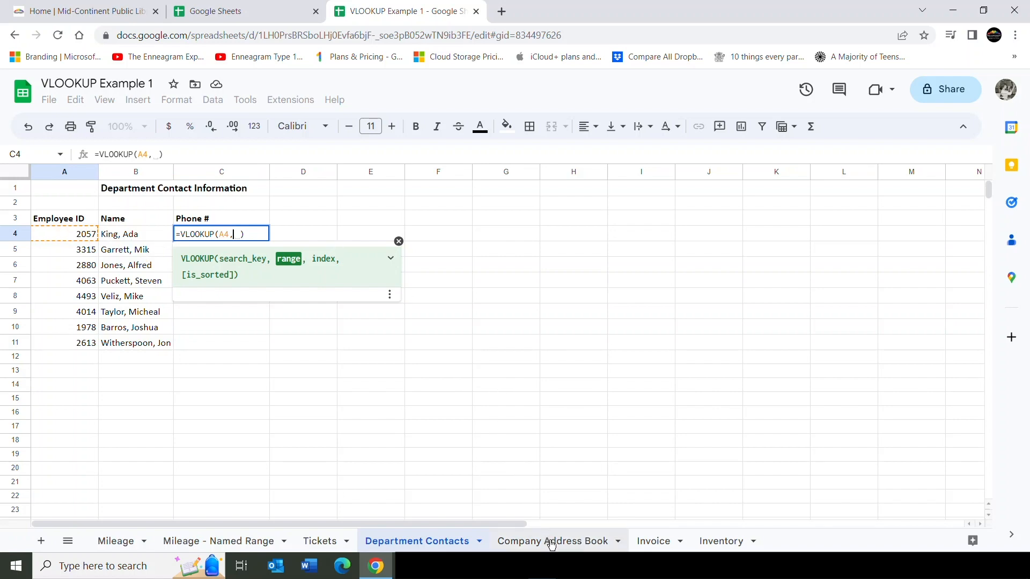
# Step: Complete C4's VLOOKUP with range A3:G23 from the Company Address Book sheet and column index 6
pyautogui.click(551, 541)
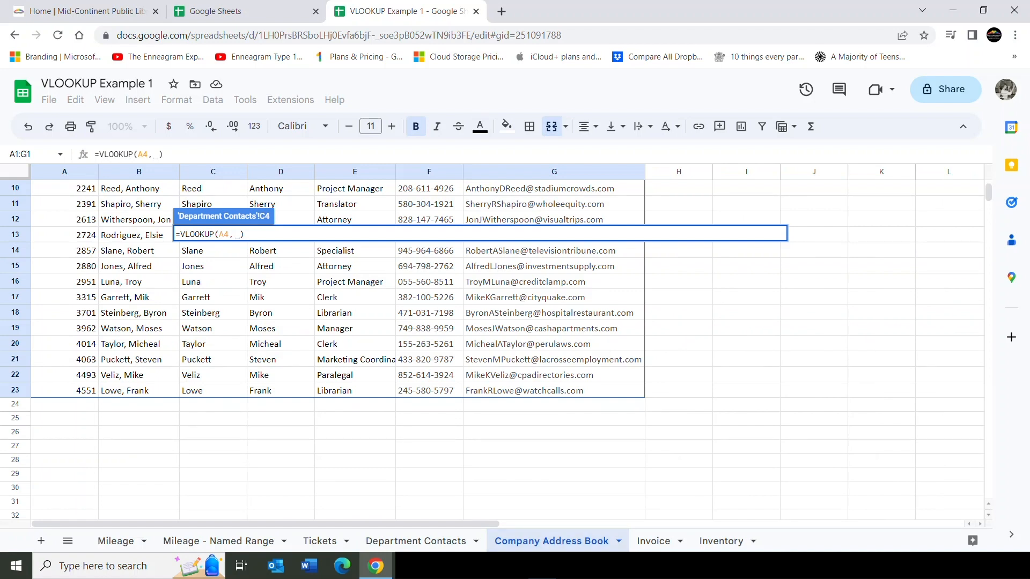
pyautogui.click(65, 169)
pyautogui.scroll(3, 73, 233)
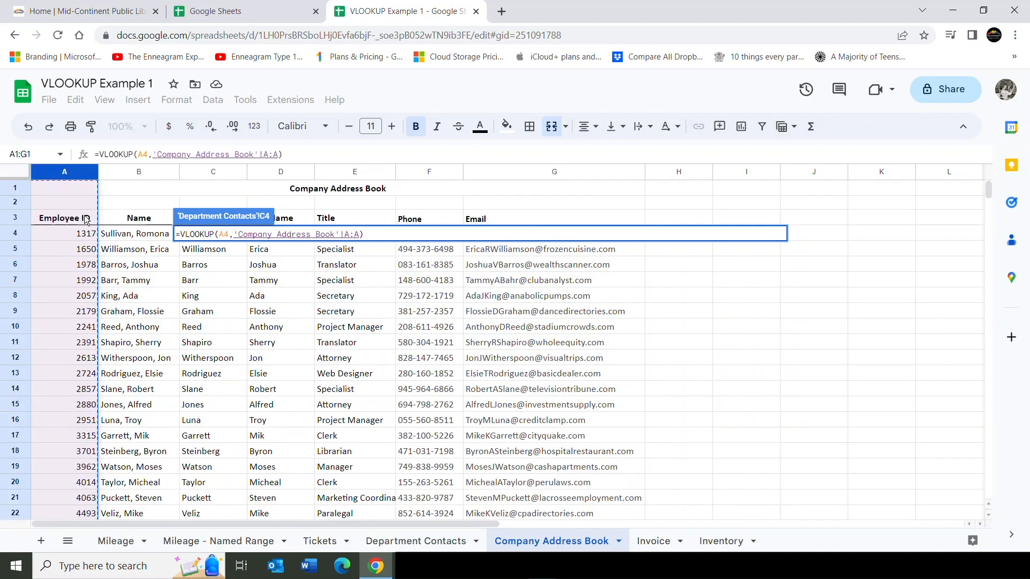
pyautogui.moveTo(86, 218); pyautogui.dragTo(548, 397)
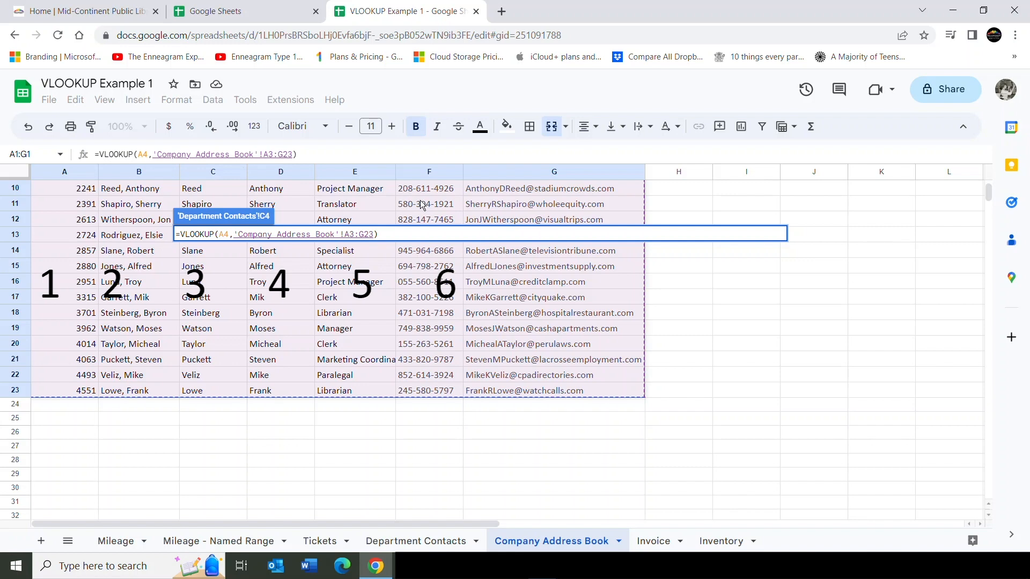
pyautogui.write(',')
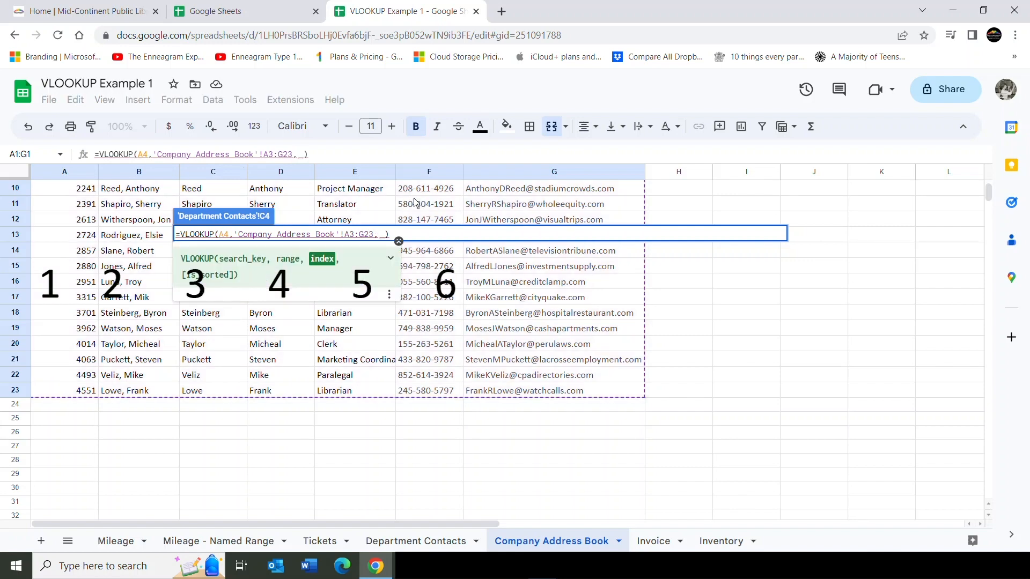
pyautogui.write('6')
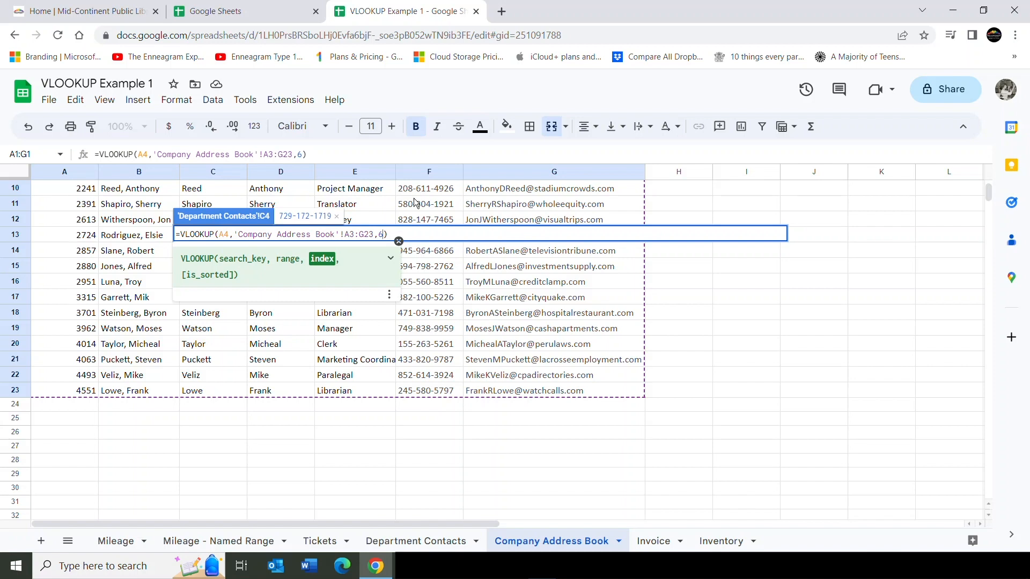
pyautogui.press('Return')
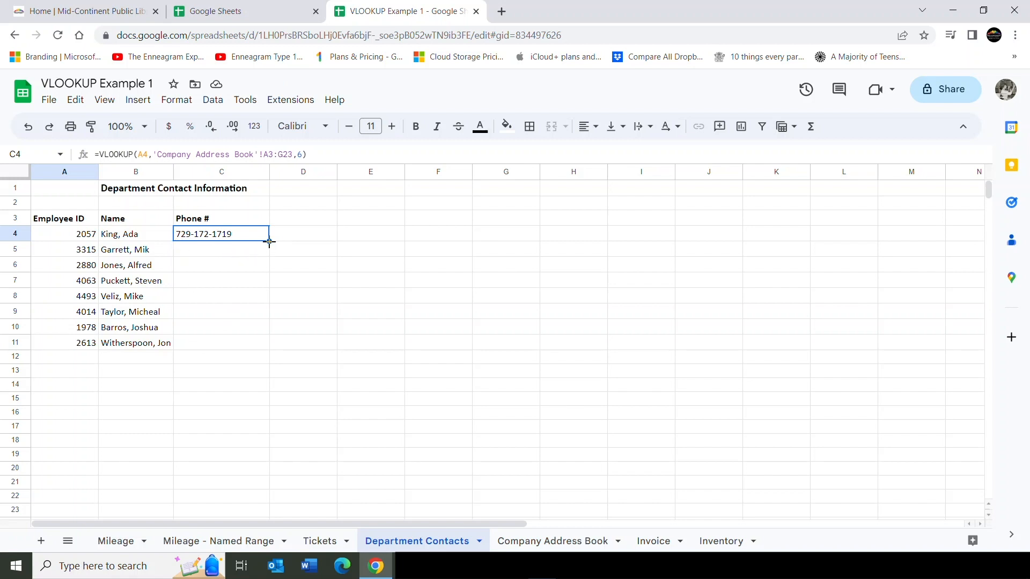
# Step: Fill the phone number lookup down C4:C11, accepting the suggested formula with absolute range $A$3:$G$23 and FALSE
pyautogui.moveTo(269, 242); pyautogui.dragTo(267, 344)
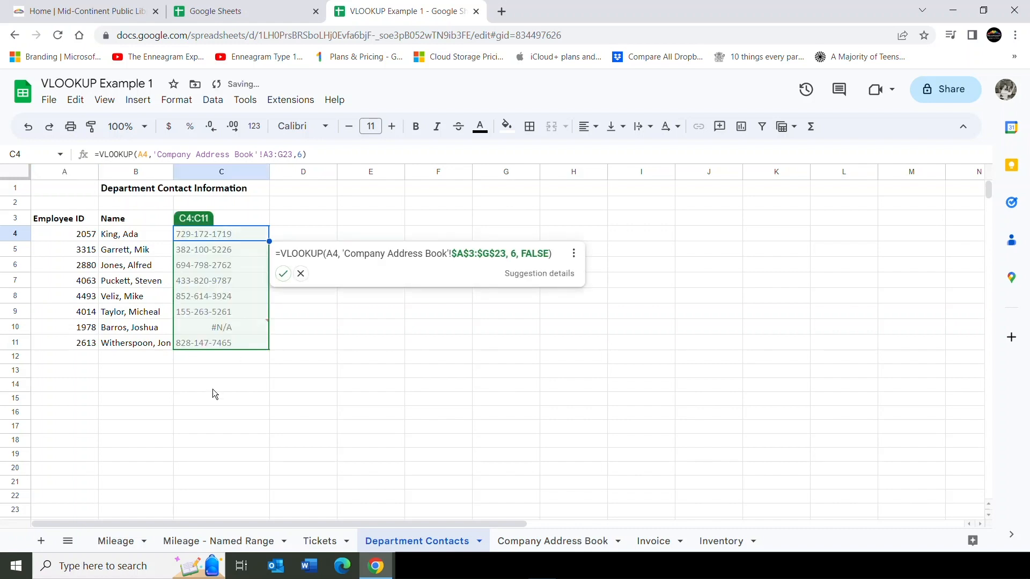
pyautogui.click(283, 273)
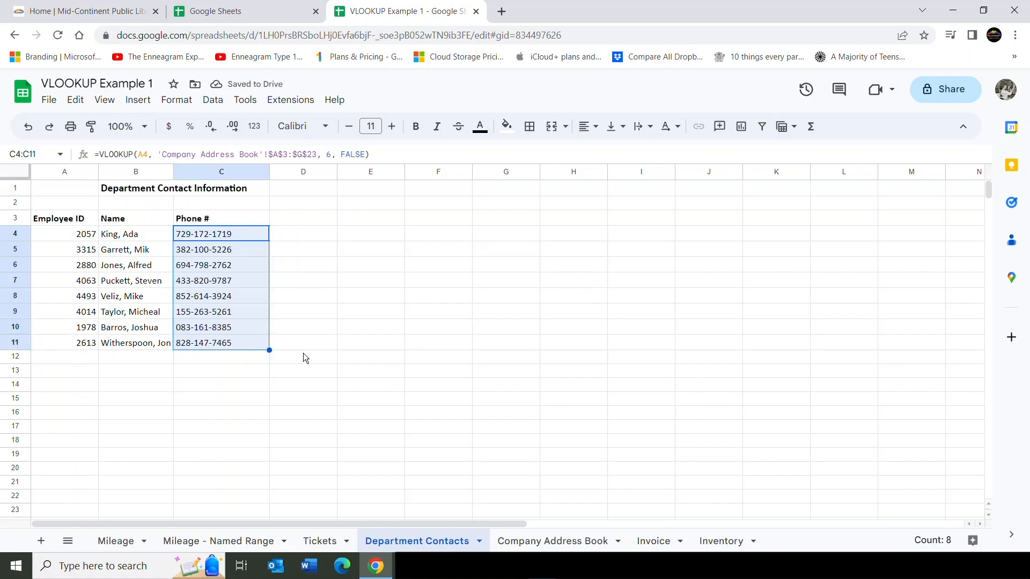
pyautogui.click(54, 235)
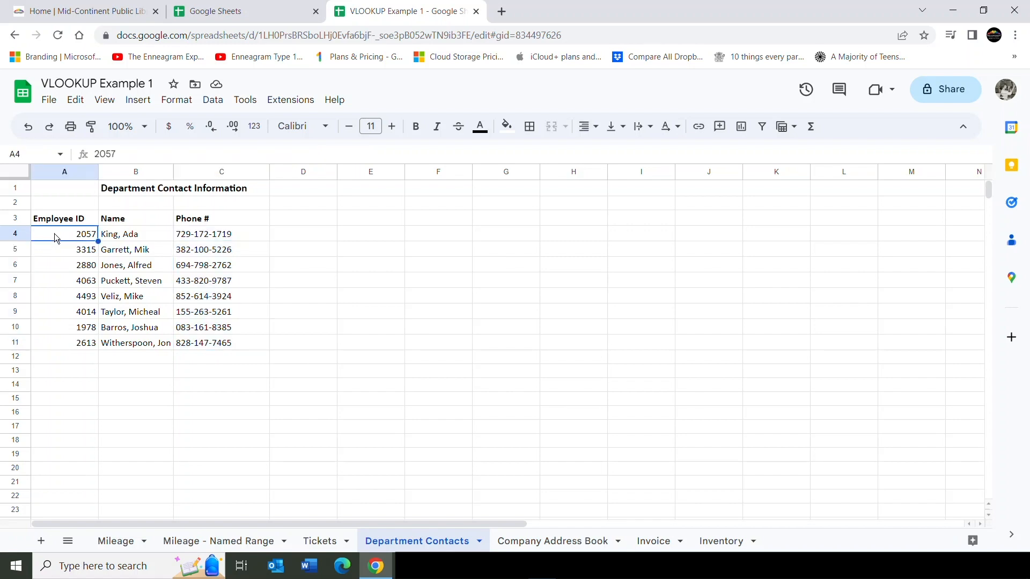